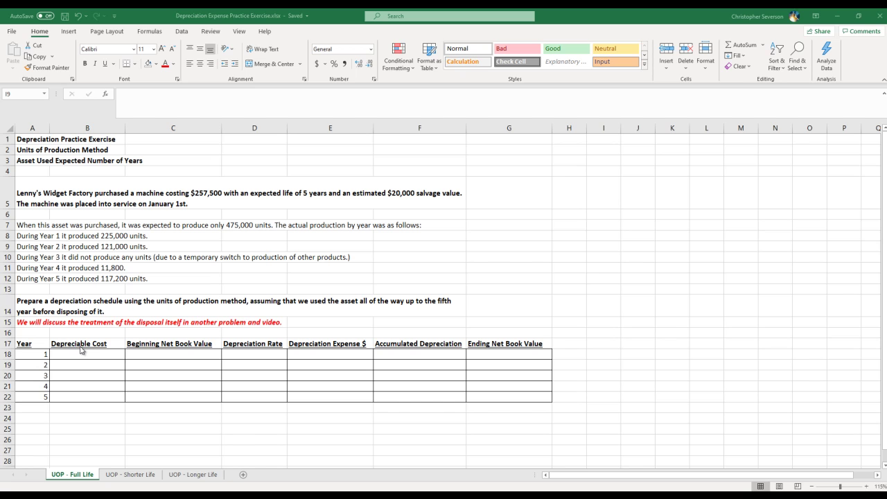
left_click_drag(96, 347, 91, 395)
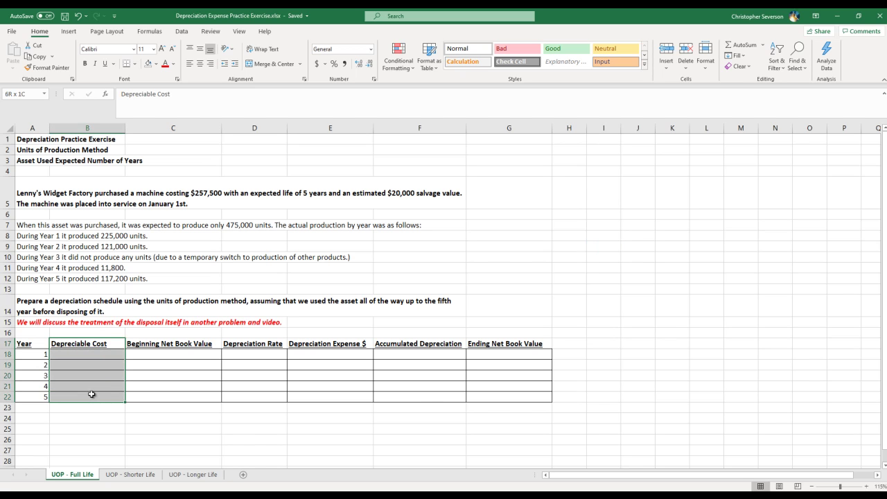
left_click(89, 344)
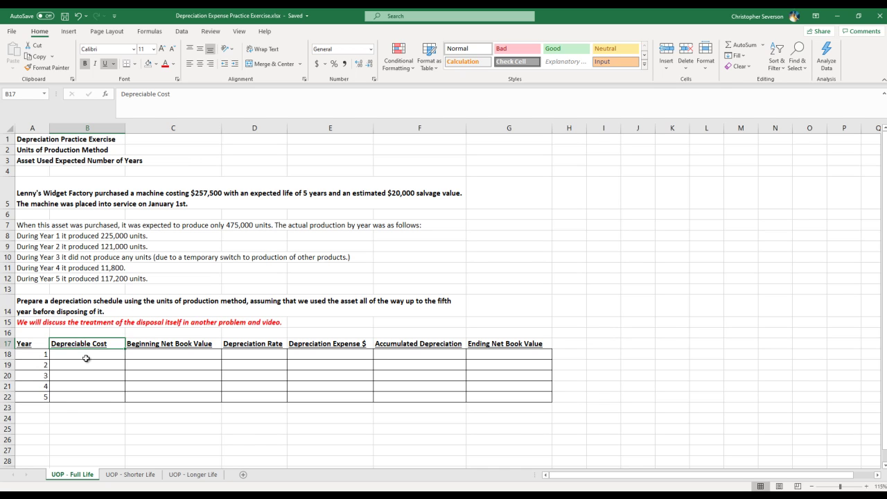
left_click(85, 356)
left_click(83, 368)
left_click(83, 377)
left_click(79, 387)
left_click(78, 399)
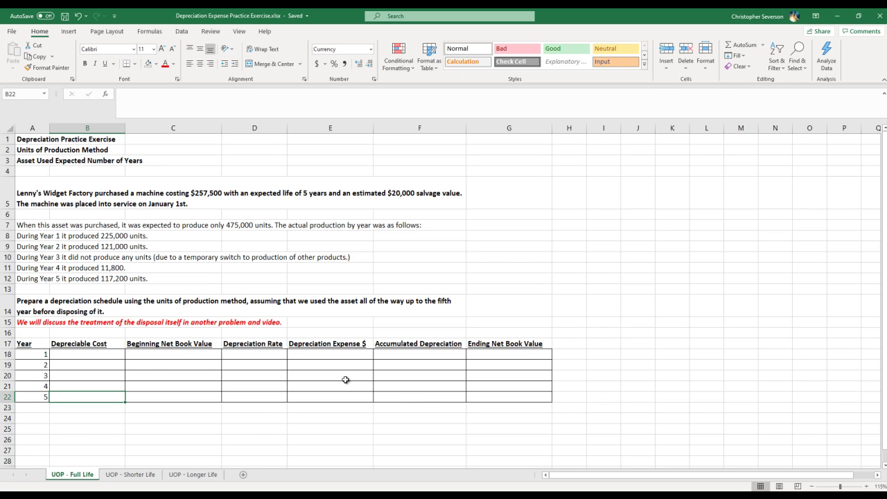
left_click_drag(102, 356, 96, 396)
left_click_drag(86, 345, 92, 399)
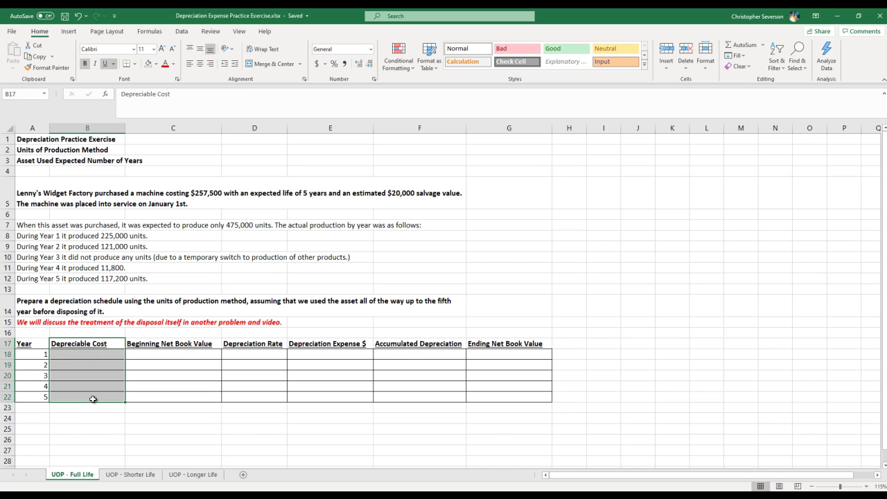
left_click_drag(93, 357, 96, 402)
left_click_drag(95, 356, 87, 398)
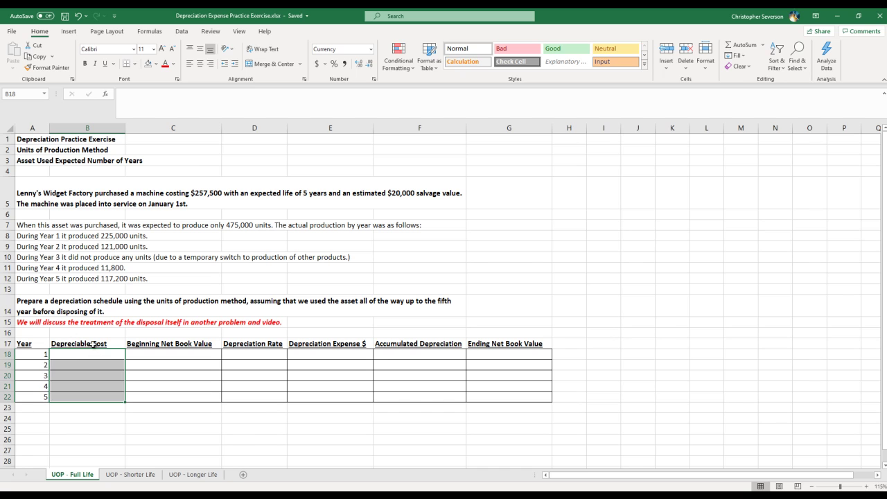
left_click(94, 344)
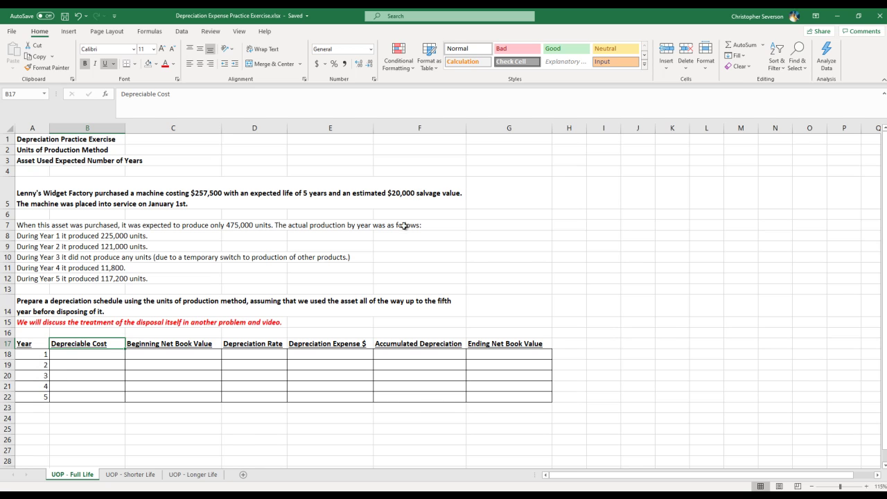
left_click(78, 354)
type("=257500")
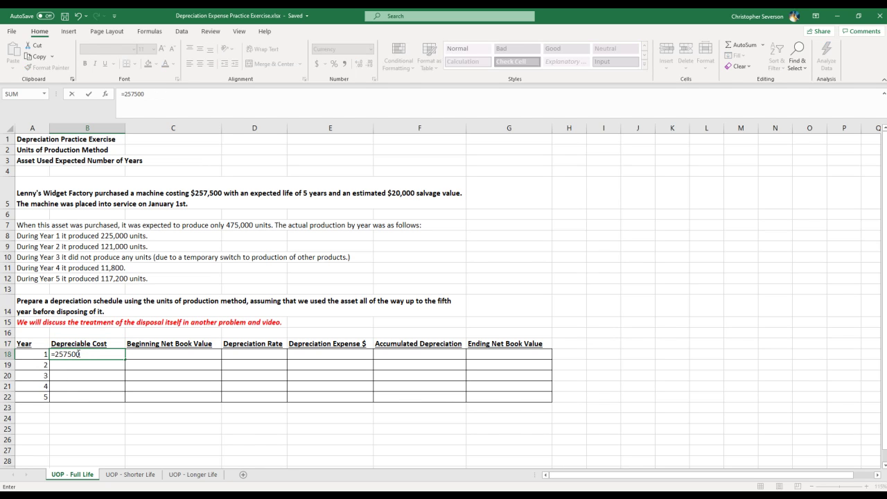
type("-20000")
left_click(79, 354)
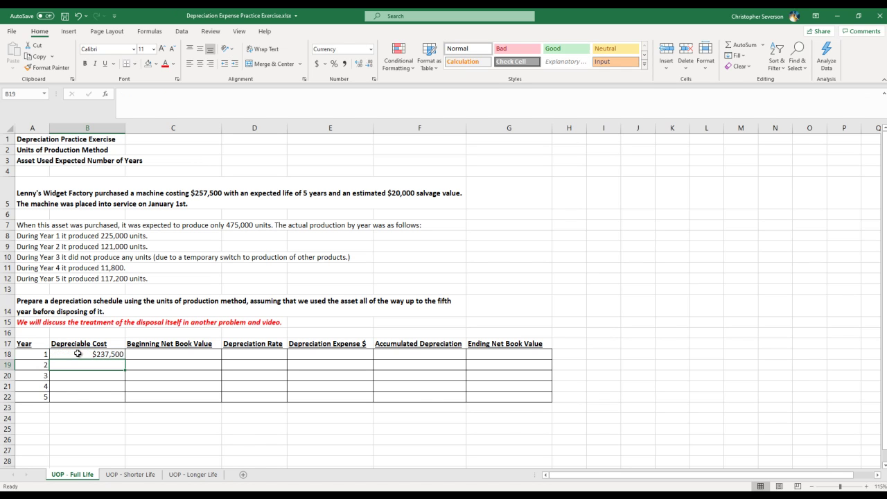
left_click_drag(122, 356, 117, 403)
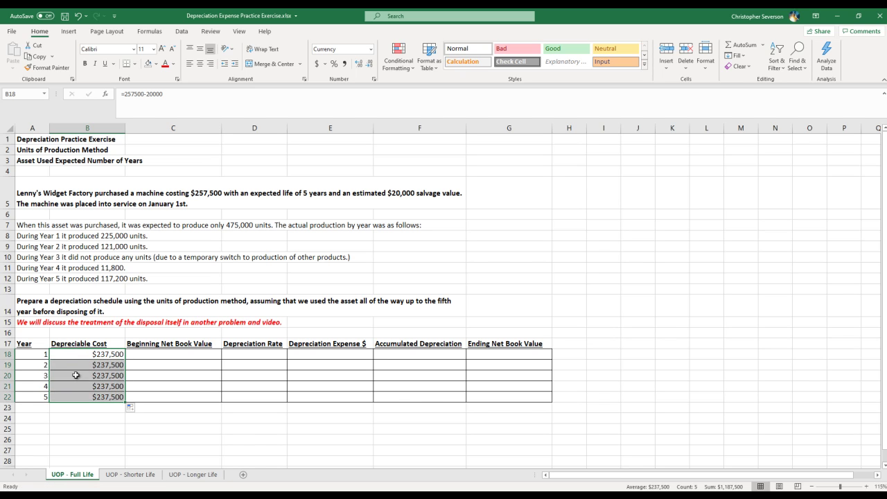
left_click(81, 344)
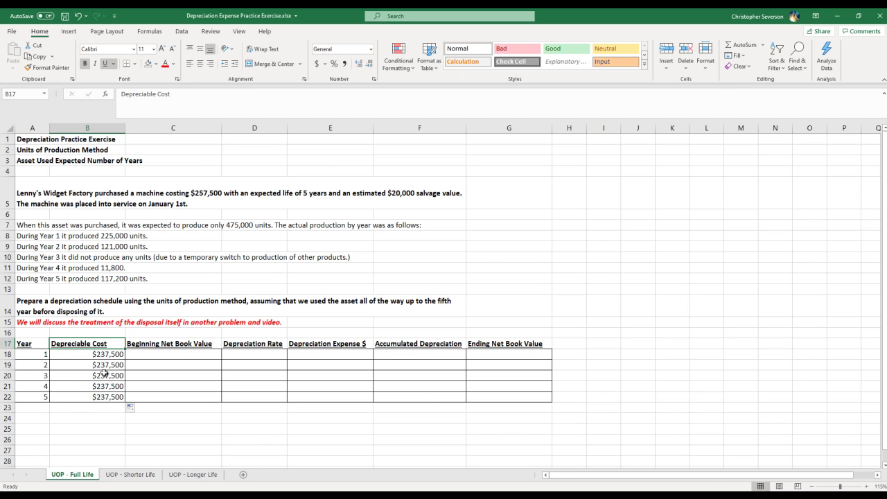
left_click_drag(99, 355, 88, 393)
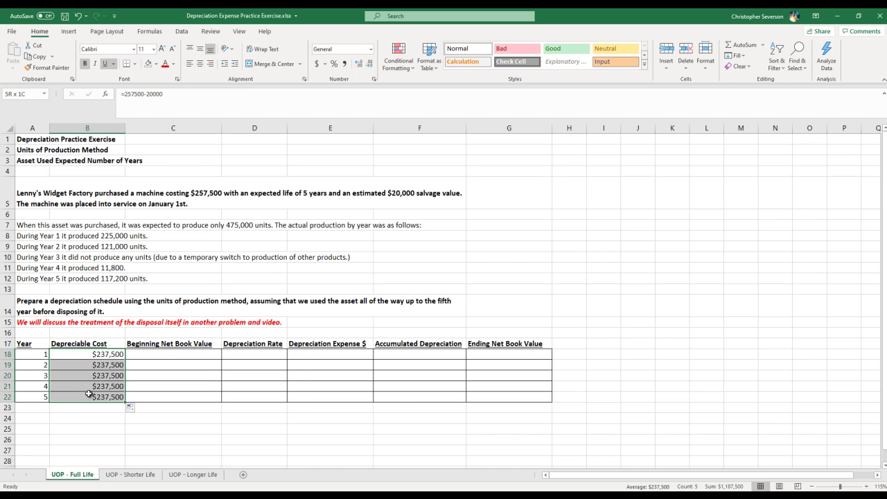
Enter 257,500 as the Year 1 beginning net book value in C18.
left_click(181, 354)
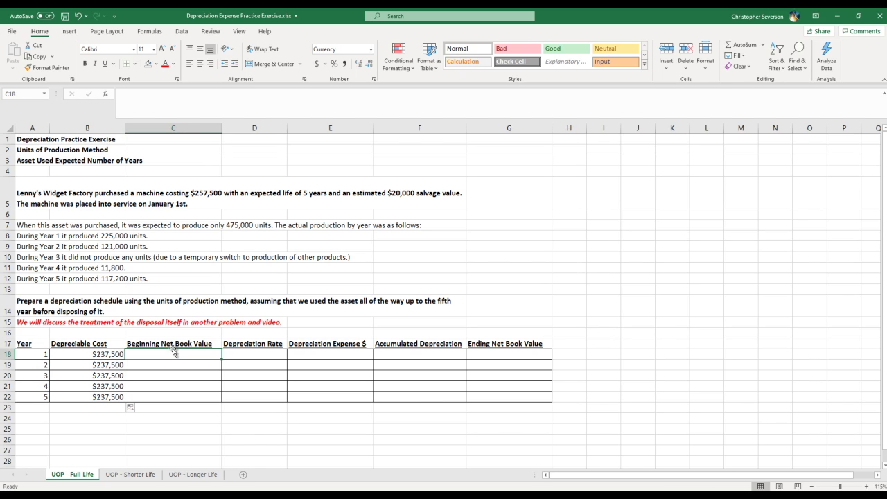
type("257,500")
key("Return")
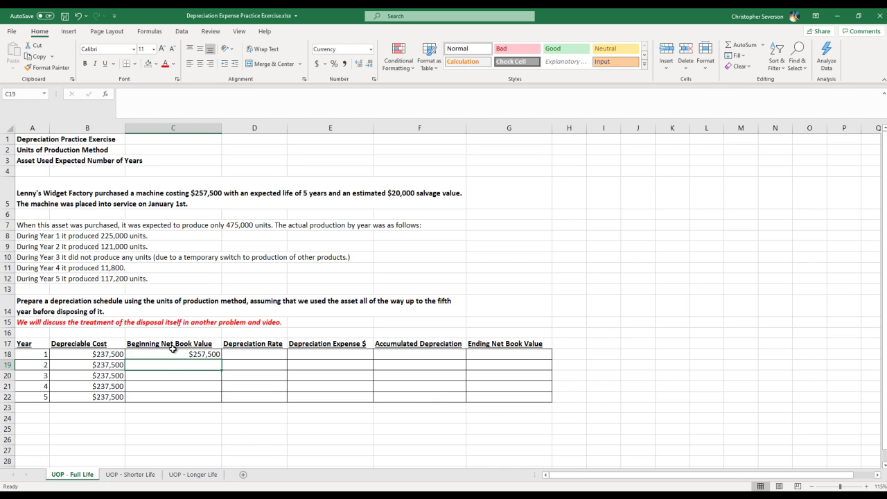
left_click(173, 351)
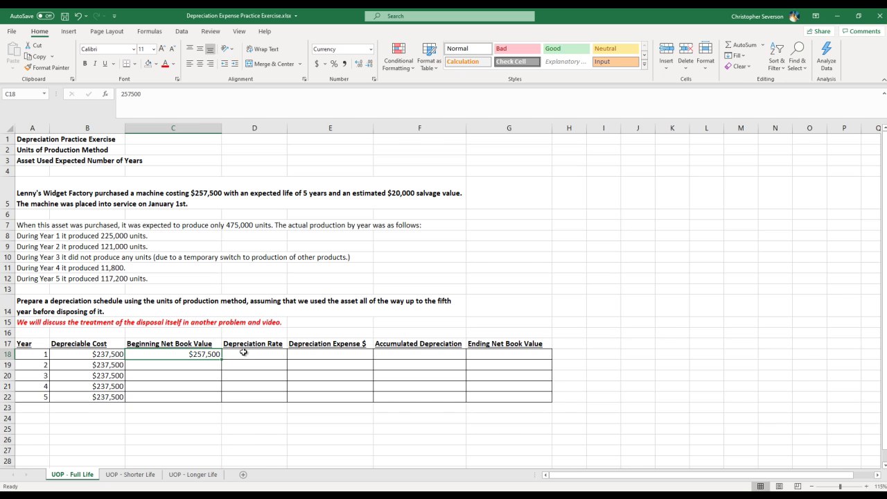
left_click(204, 364)
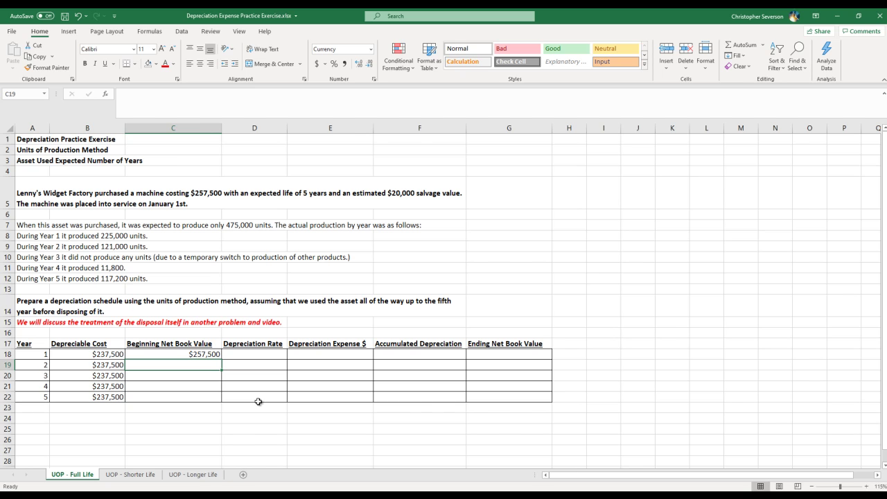
Calculate the Year 1 depreciation rate in D18 with the formula =B18/475000.
left_click(255, 354)
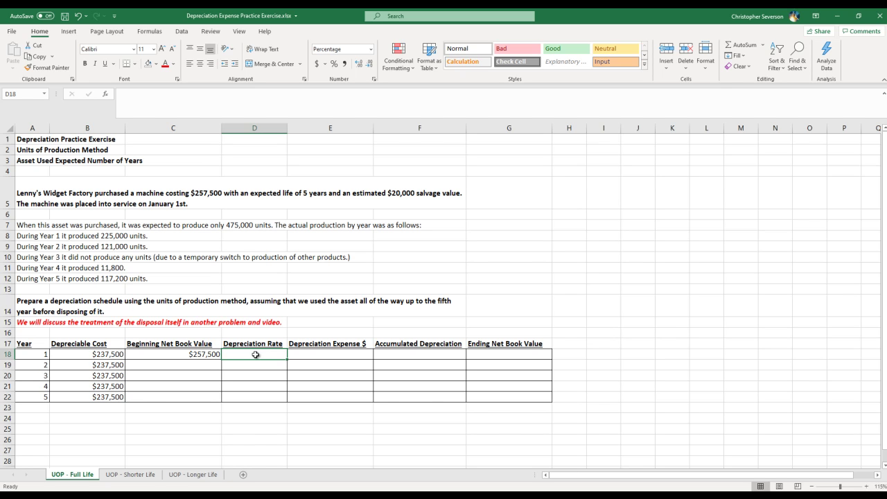
type("=")
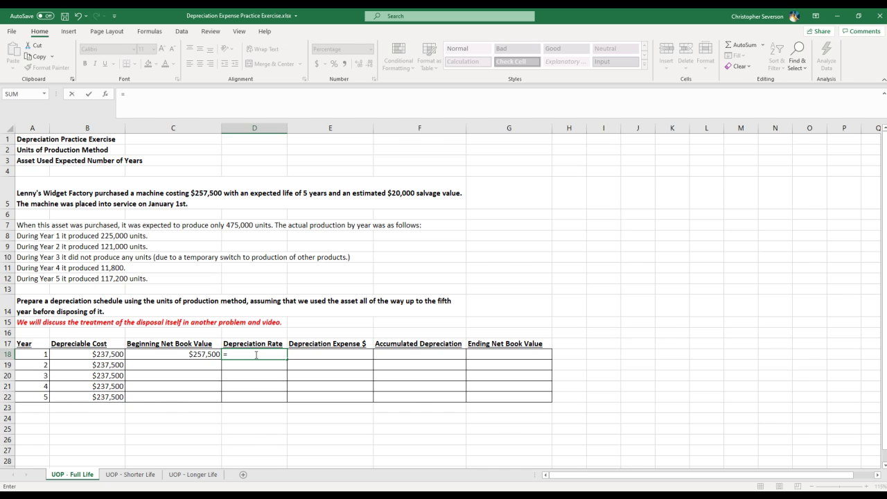
key("Left")
key("Left")
key("Left")
key("Right")
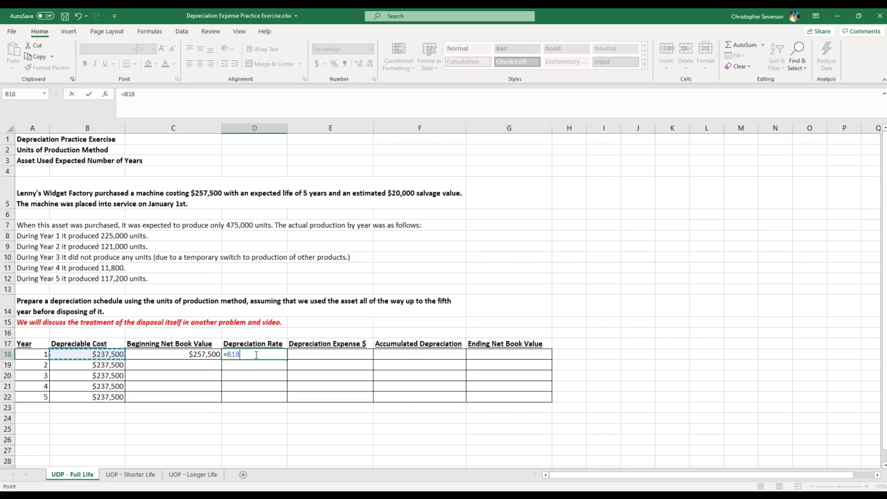
type("/475000")
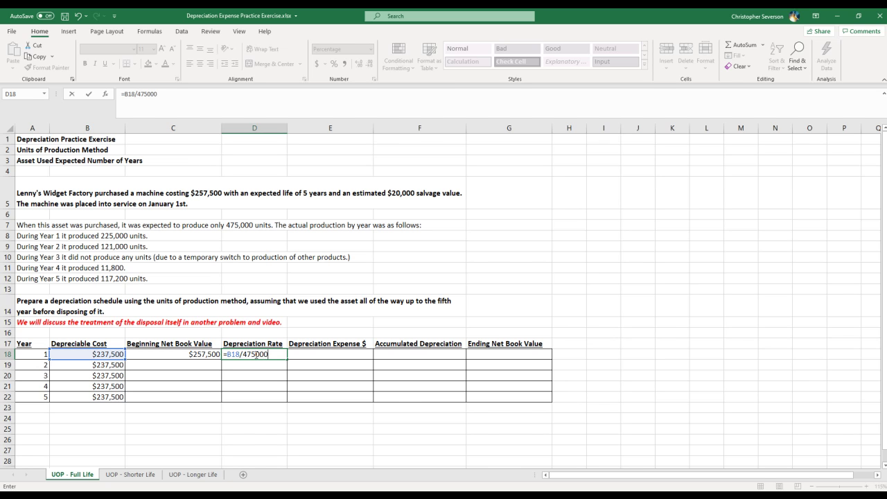
key("Return")
left_click(258, 354)
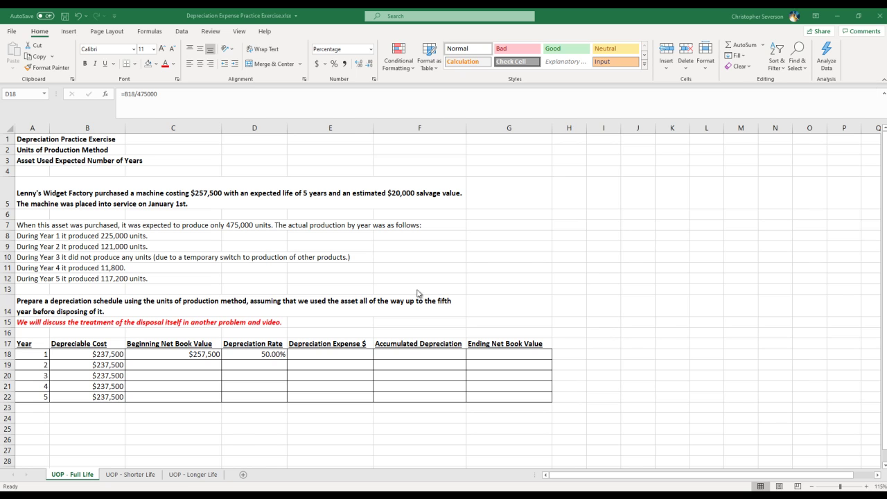
Format the Depreciation Rate cells D18:D22 as Number with two decimal places.
left_click_drag(254, 354, 252, 395)
right_click(251, 395)
left_click(281, 350)
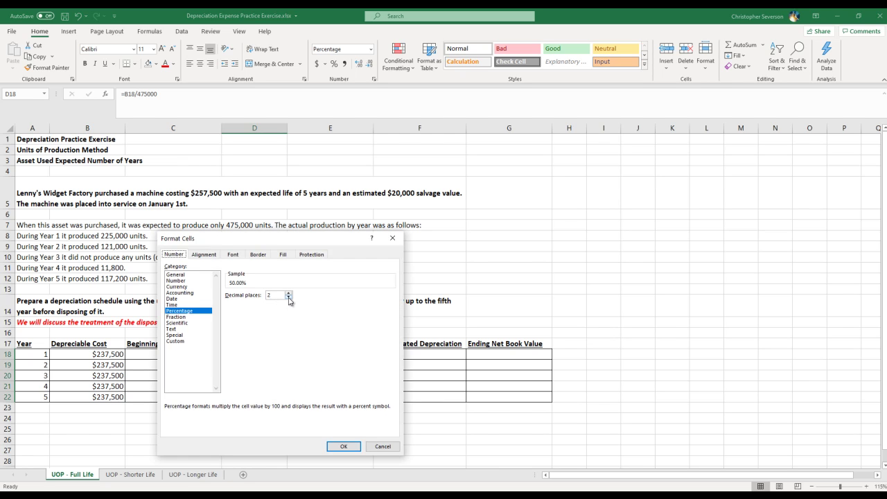
left_click(179, 287)
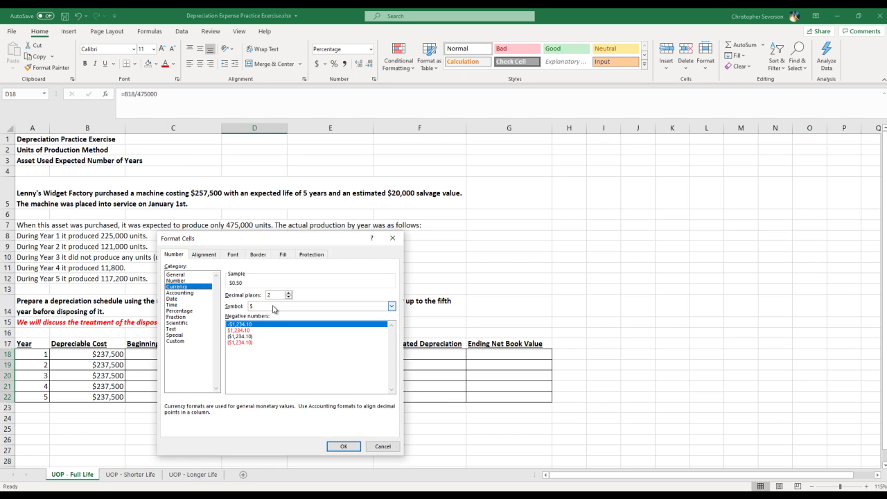
left_click(175, 280)
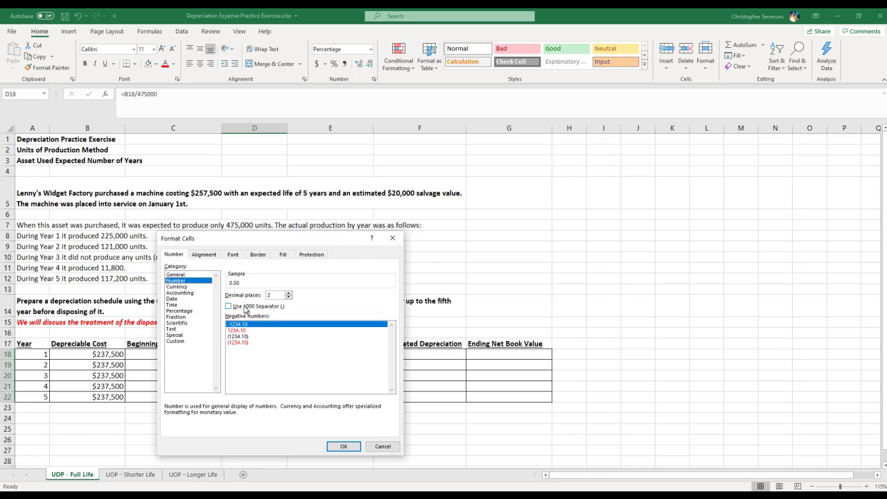
left_click(346, 446)
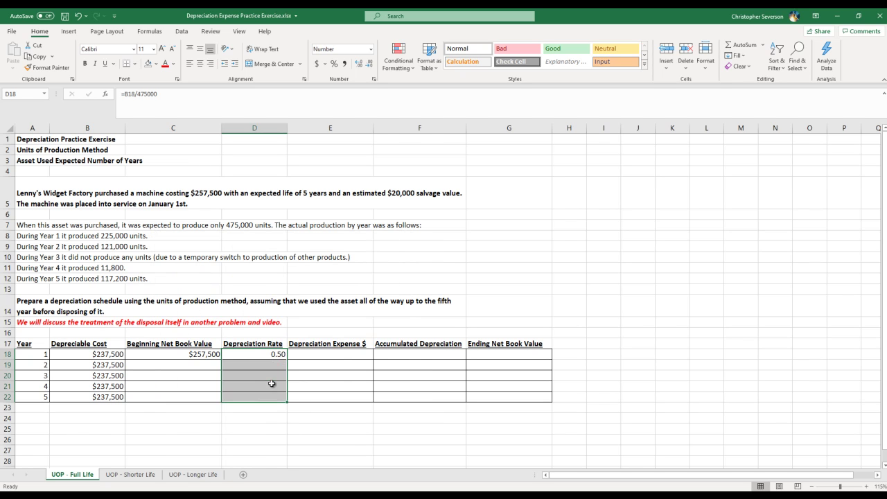
Copy the Year 1 depreciation rate formula down through Year 5.
left_click(274, 387)
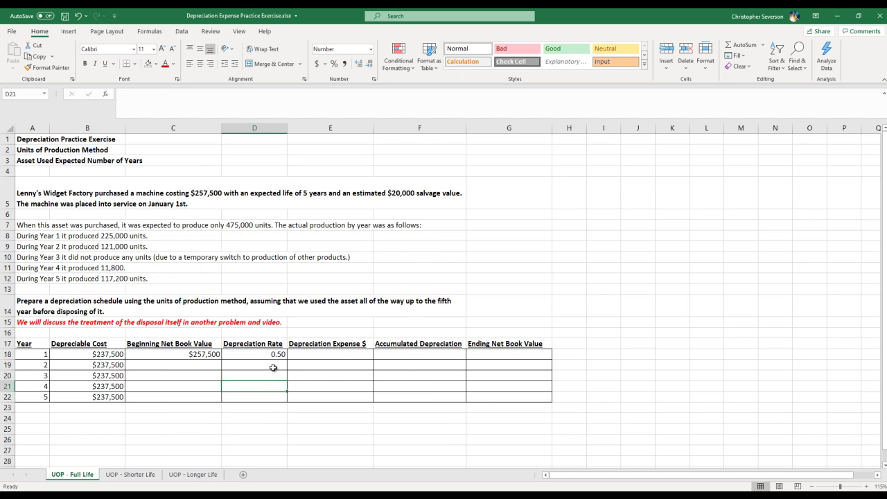
left_click(275, 354)
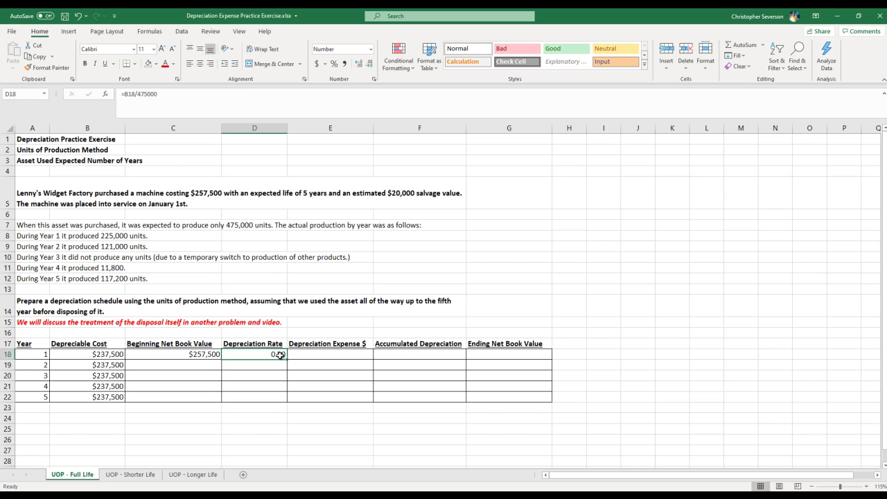
left_click_drag(285, 359, 282, 398)
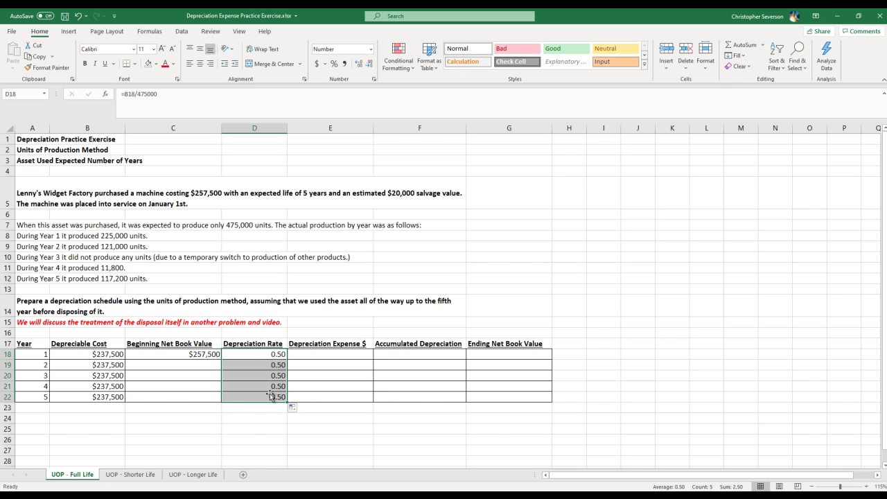
Insert blank cells at E17:E22, shifting the existing cells right, and widen column H to fit the Ending Net Book Value heading.
left_click(334, 354)
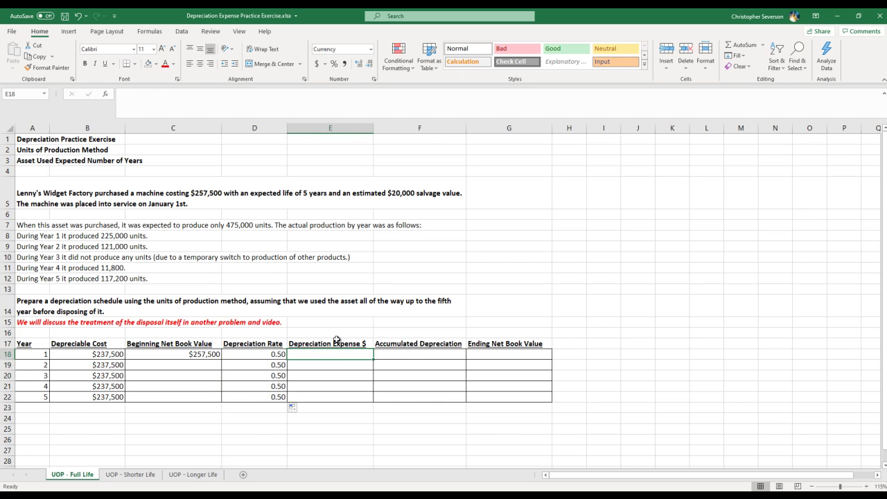
left_click_drag(337, 340, 332, 397)
right_click(333, 396)
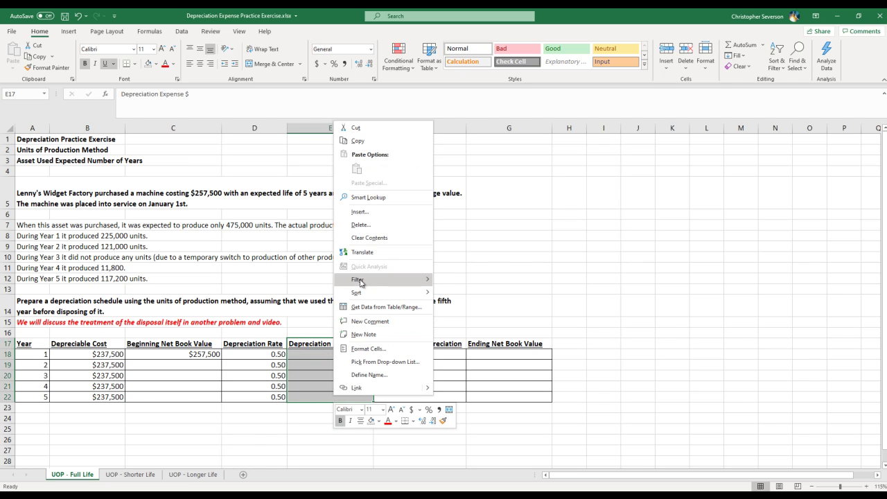
left_click(361, 211)
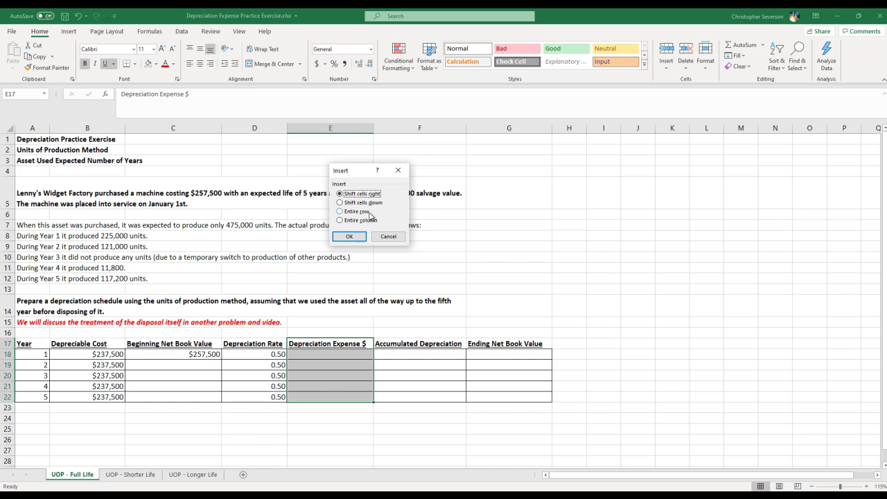
left_click(352, 236)
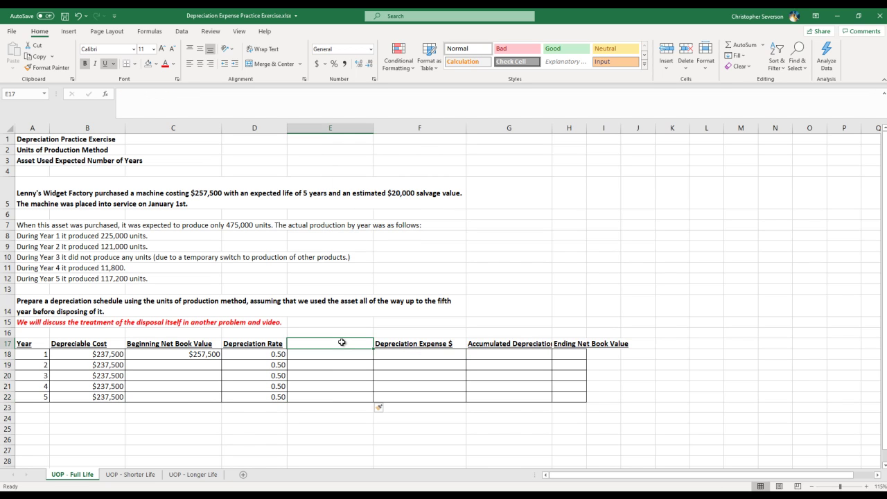
left_click_drag(586, 129, 638, 138)
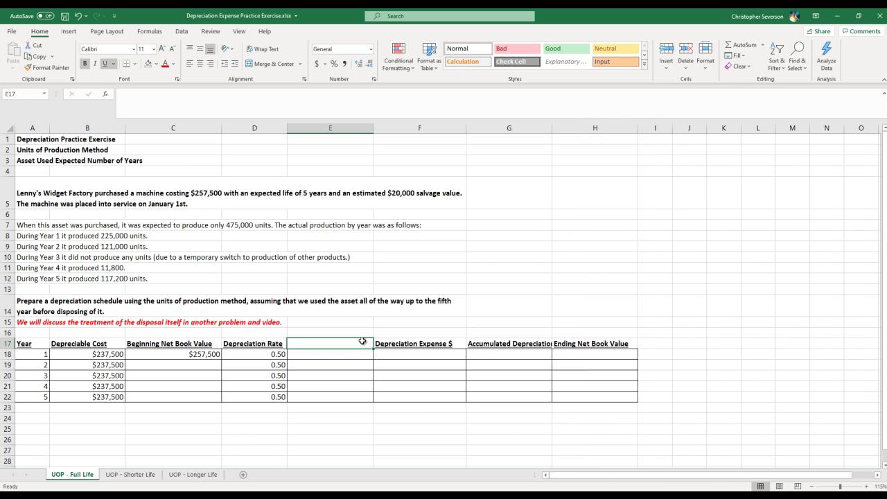
Head the inserted column "# of units" in E17 and narrow column E slightly.
type("# of units")
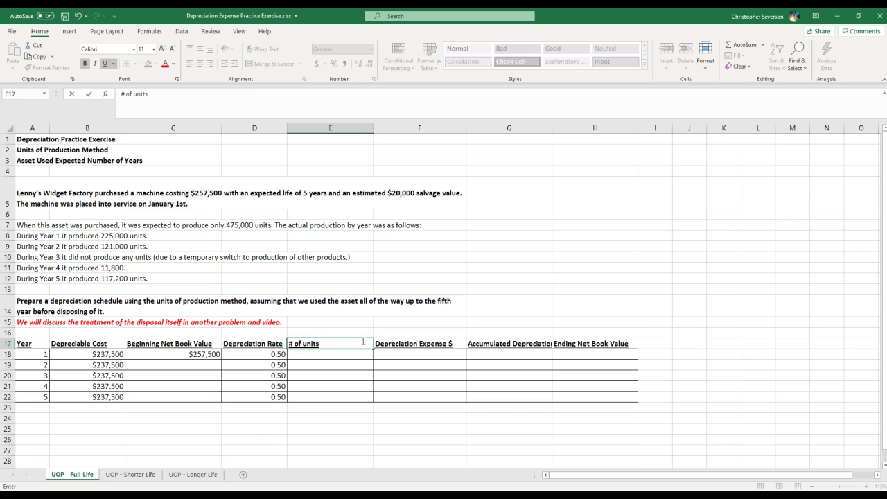
key("Return")
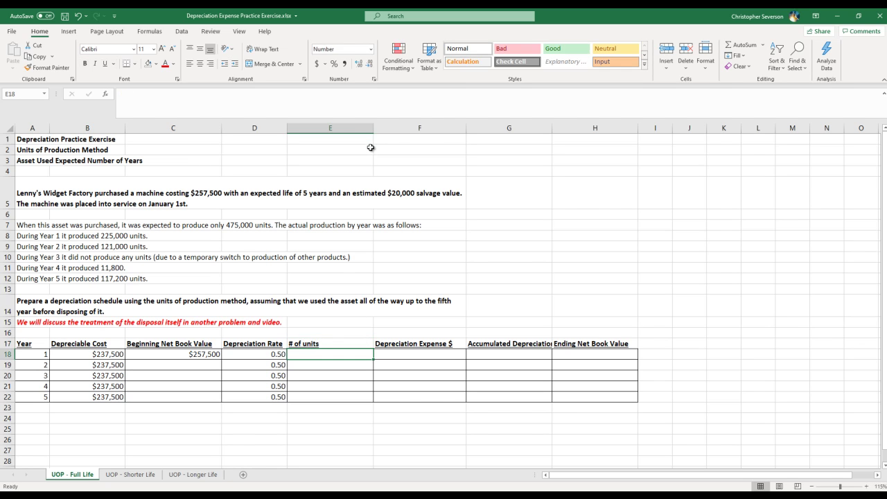
left_click_drag(371, 132, 357, 131)
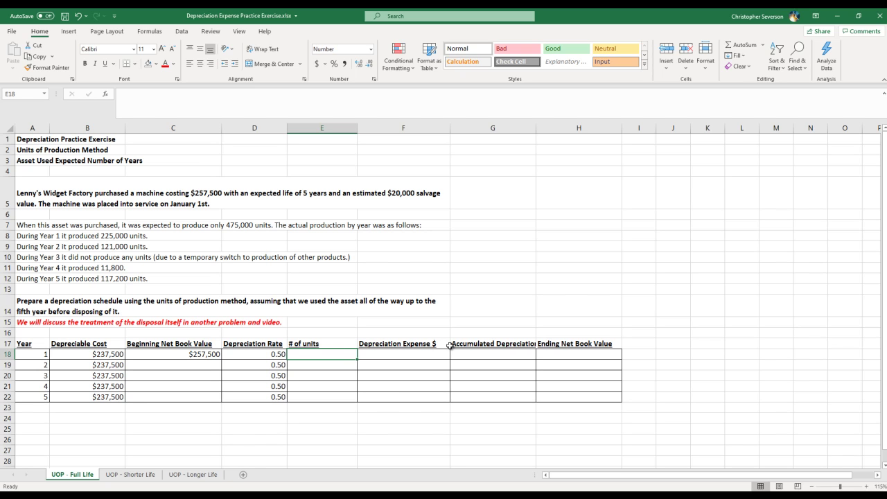
Enter the units produced for Years 1 to 5 in E18:E22: 225000, 121000, 0, 11800 and 117200.
type("225000")
key("Return")
type("121000")
key("Return")
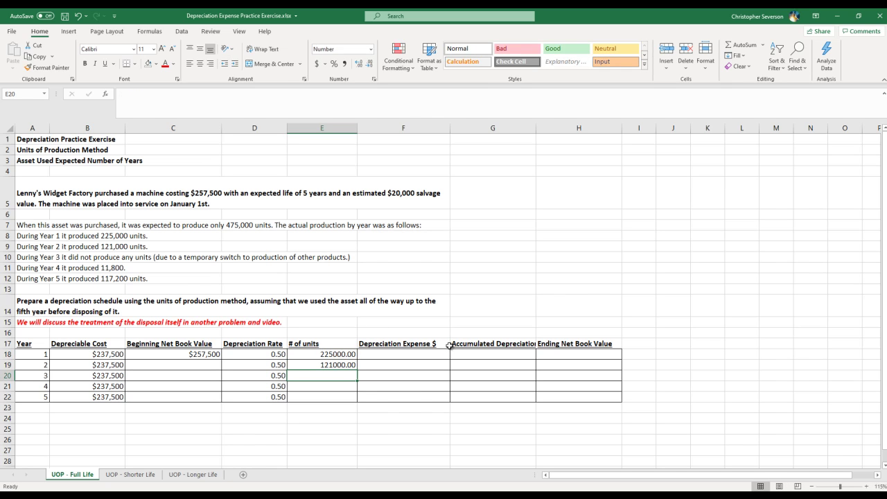
type("0")
key("Return")
type("11800")
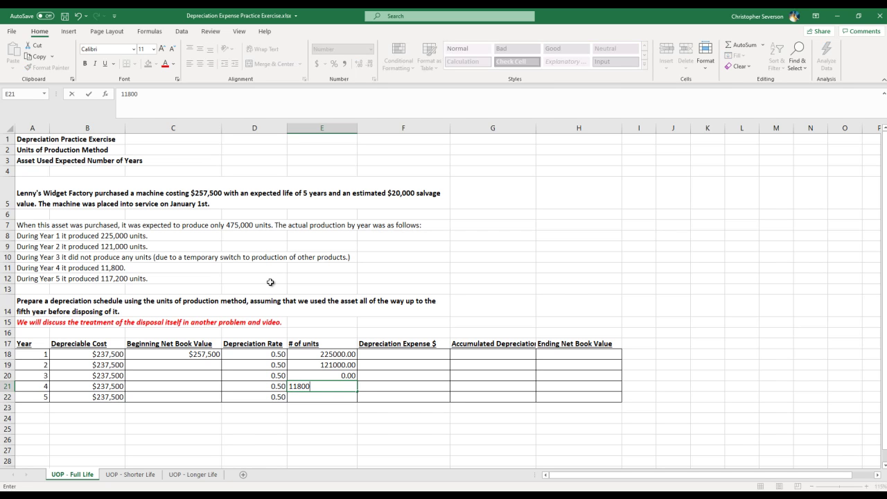
key("Return")
type("117200")
key("Return")
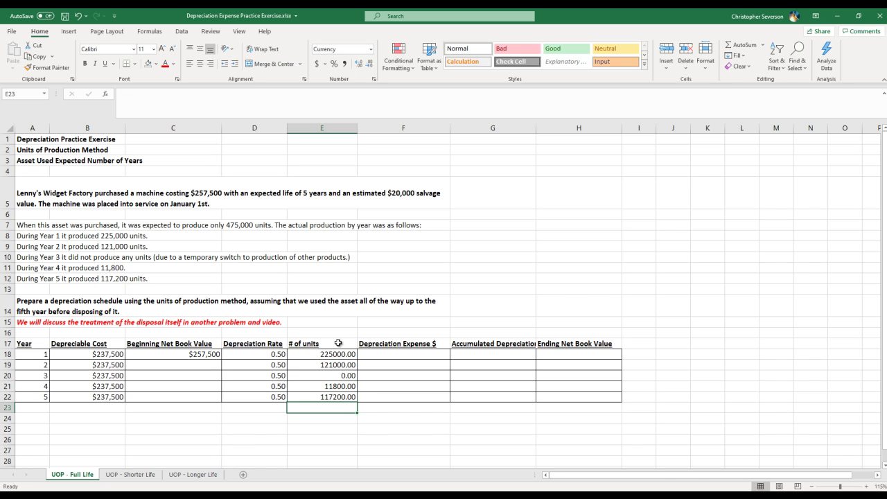
Format the unit counts in E18:E22 as numbers with zero decimal places and a thousands separator.
left_click_drag(334, 354, 337, 396)
right_click(337, 397)
left_click(375, 362)
left_click(377, 293)
left_click(377, 294)
left_click(319, 303)
left_click(432, 443)
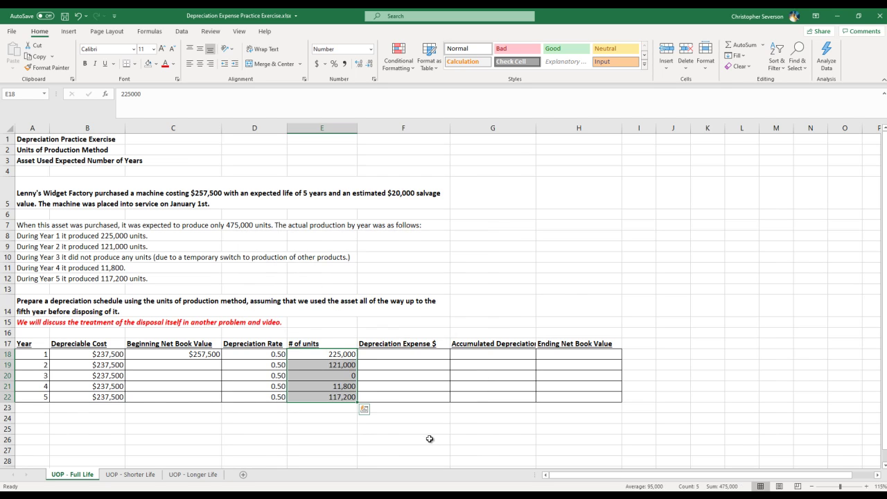
left_click(368, 429)
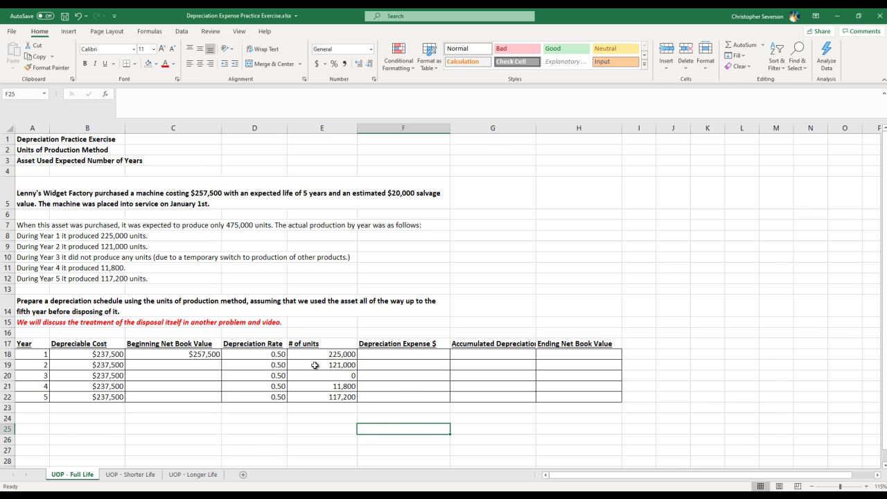
Sum the units E18:E22 in E23 and label it with a right-aligned "Total" in D23.
left_click(329, 407)
type("=sum(")
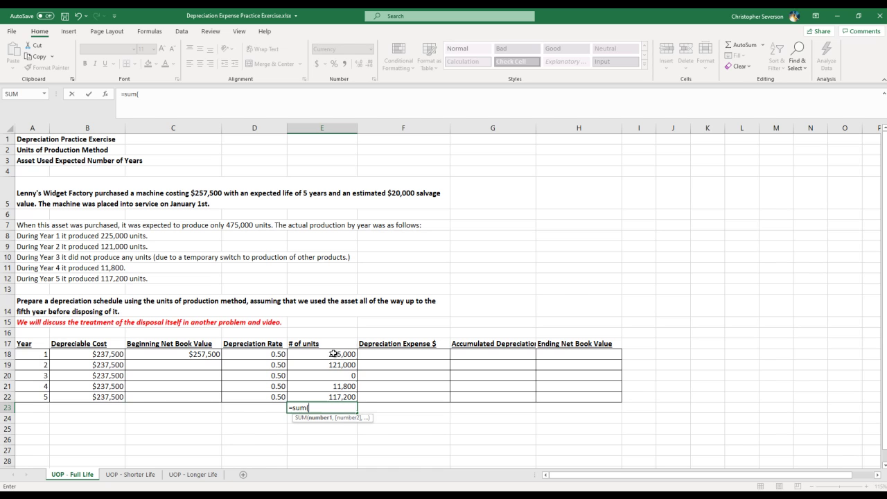
left_click_drag(334, 353, 335, 396)
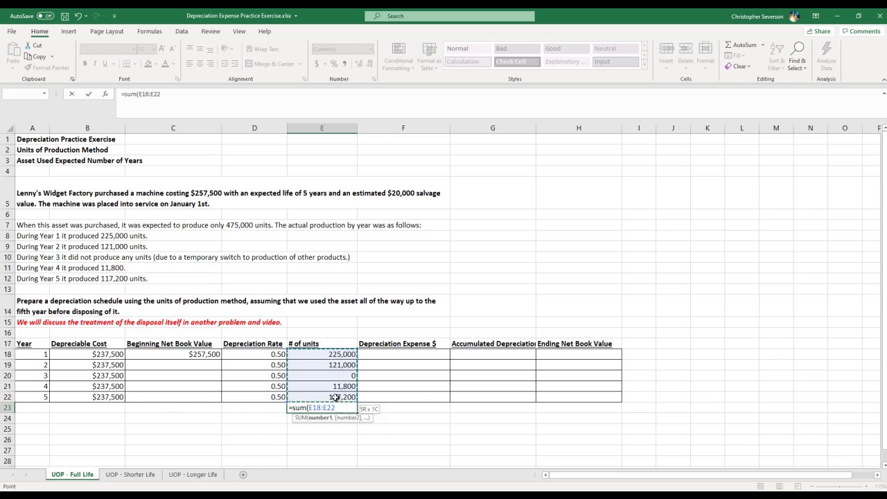
key("Return")
key("Up")
key("Left")
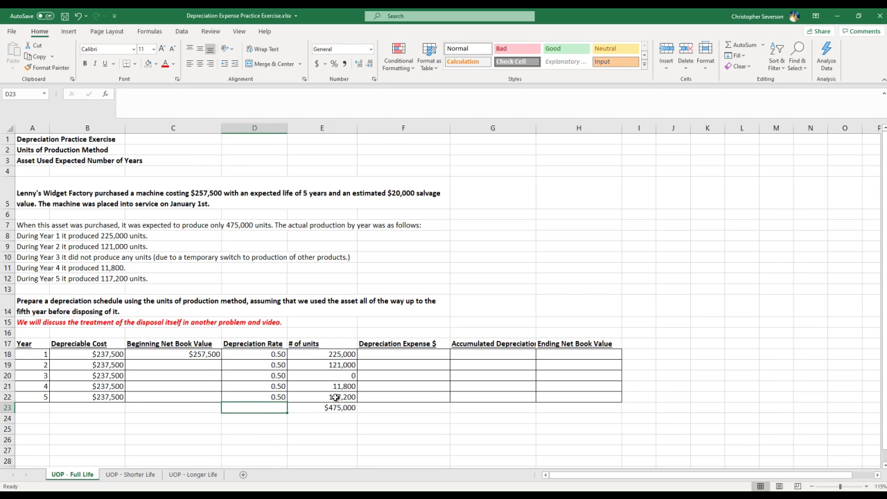
type("Total")
key("Return")
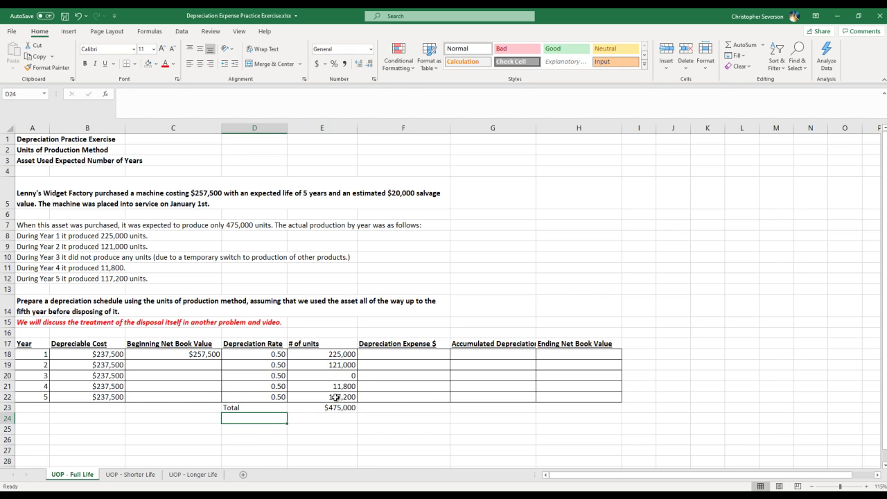
left_click(278, 409)
left_click(210, 63)
Copy the formatting of E22 onto the unit total in E23 and bold cells D23:E23.
left_click(332, 395)
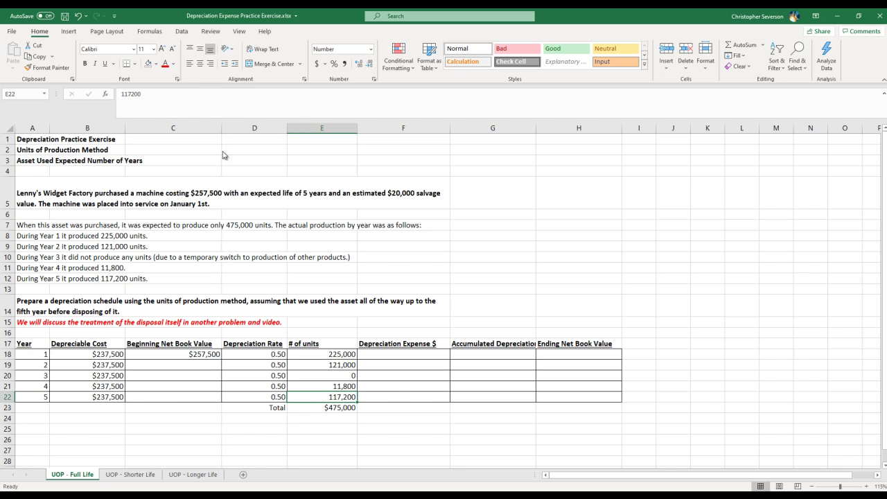
left_click(52, 67)
left_click(324, 409)
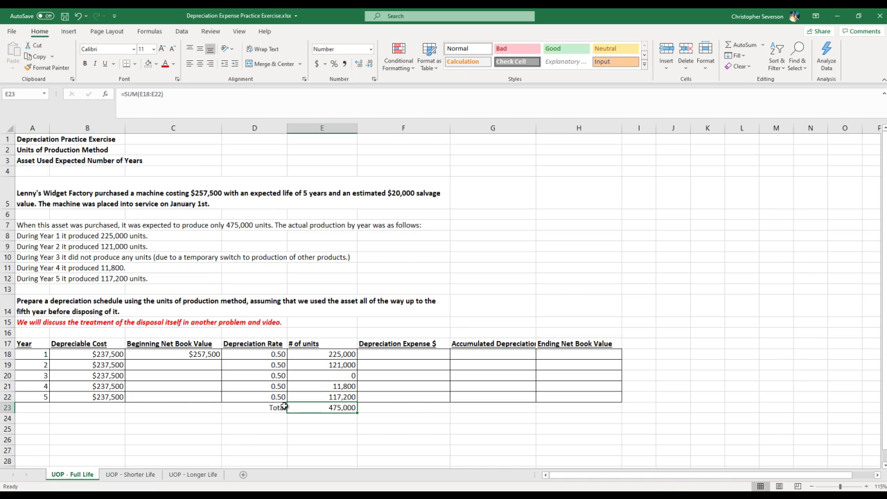
left_click_drag(270, 407, 322, 408)
left_click(85, 63)
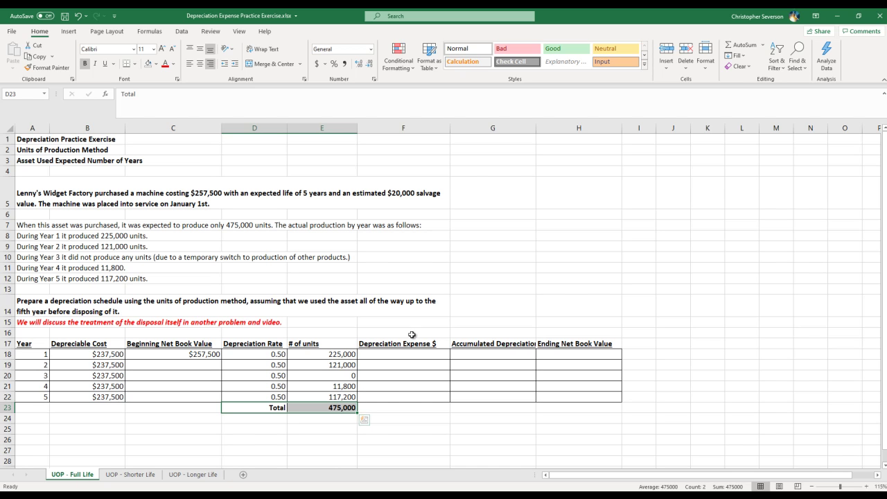
Calculate the Year 1 depreciation expense in F18 as rate times units with =D18*E18.
left_click(386, 356)
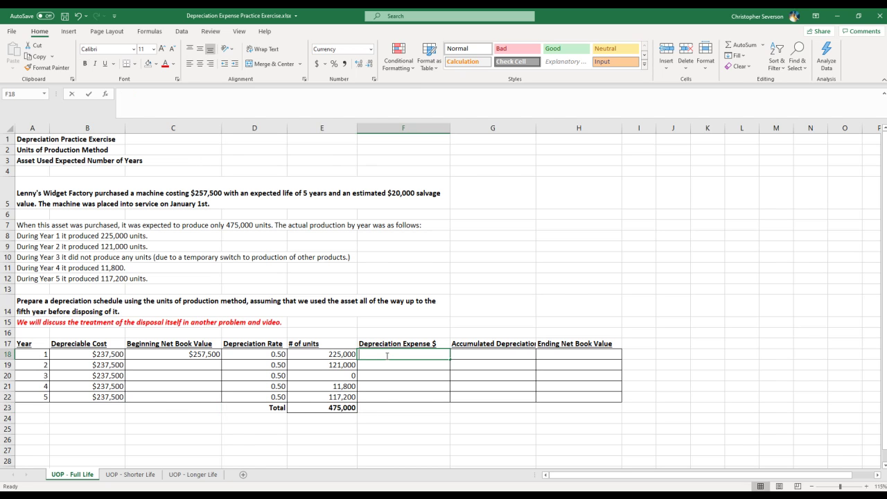
type("=")
key("Left")
key("Left")
type("*")
key("Left")
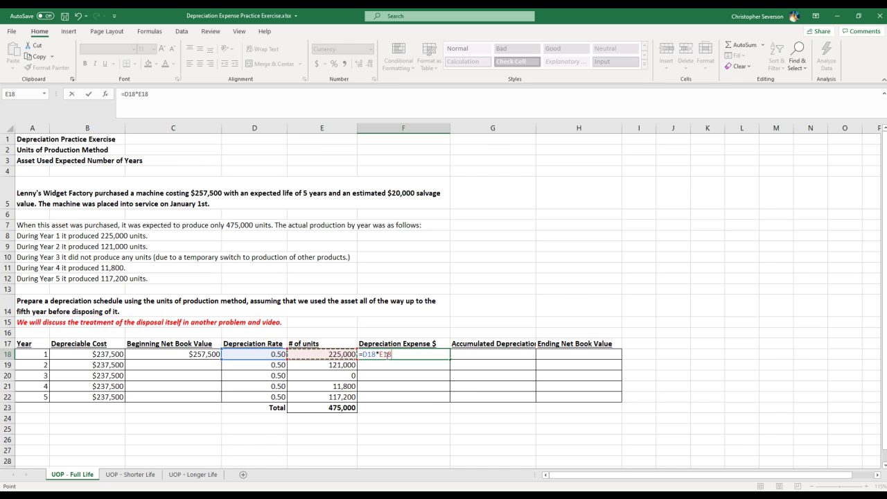
key("Return")
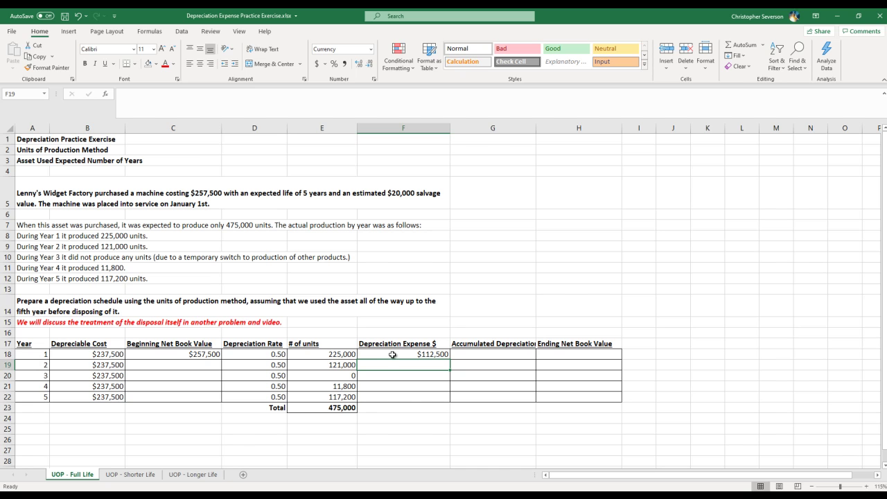
Wrap the Accumulated Depreciation heading in G17 and link the Year 1 accumulated depreciation in G18 to the expense with =F18.
left_click(505, 341)
left_click(271, 57)
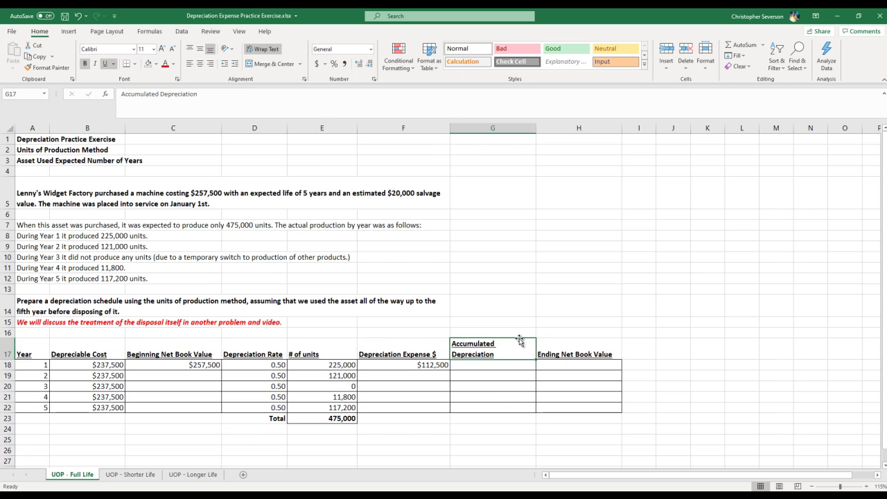
left_click(491, 368)
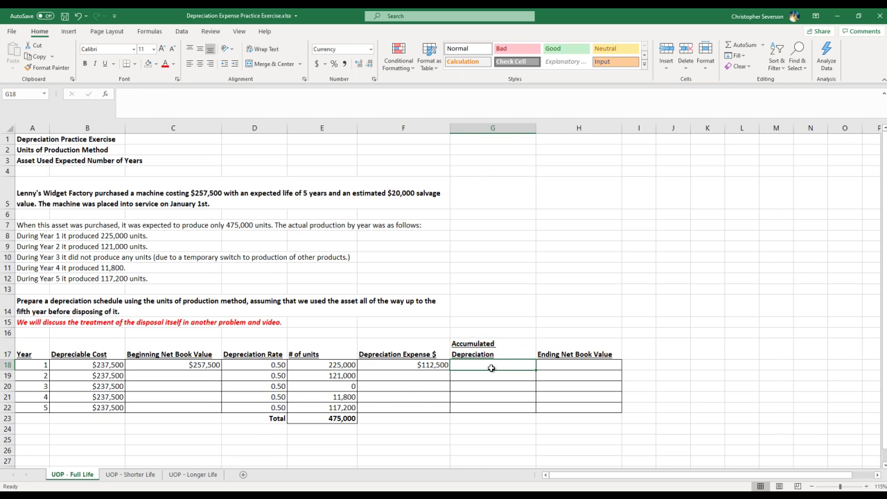
type("=")
key("Left")
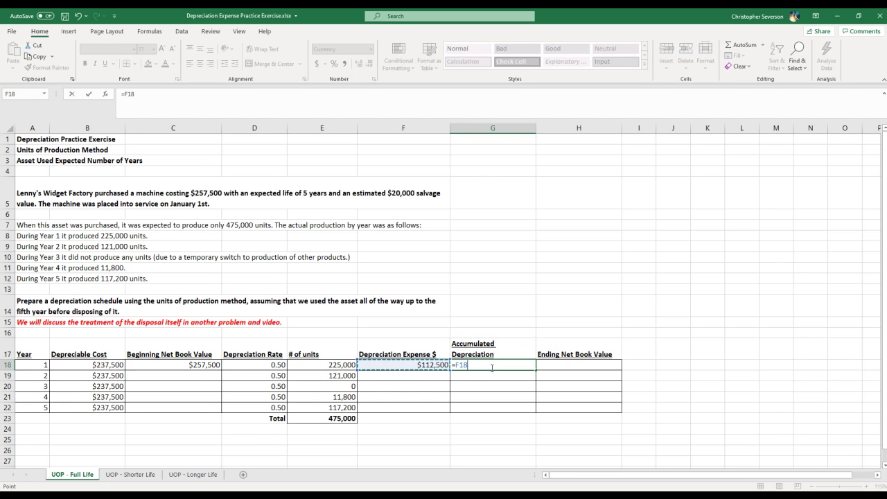
key("Return")
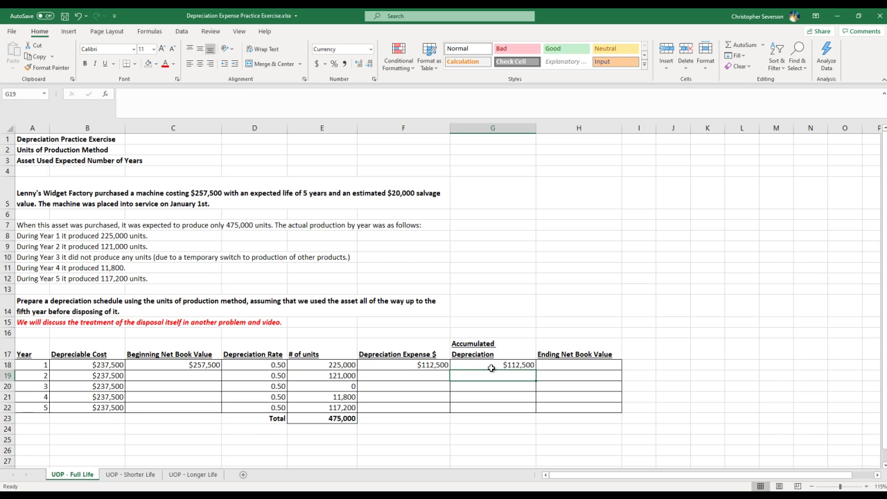
key("Down")
key("Down")
key("Down")
key("Up")
key("Up")
key("Up")
Calculate the Year 1 ending net book value in H18 as beginning value less expense with =C18-F18.
key("Up")
key("Right")
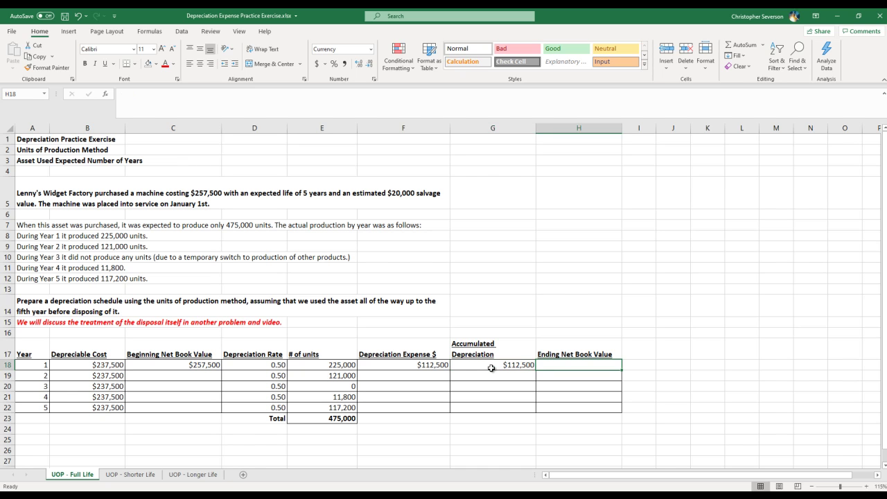
type("=")
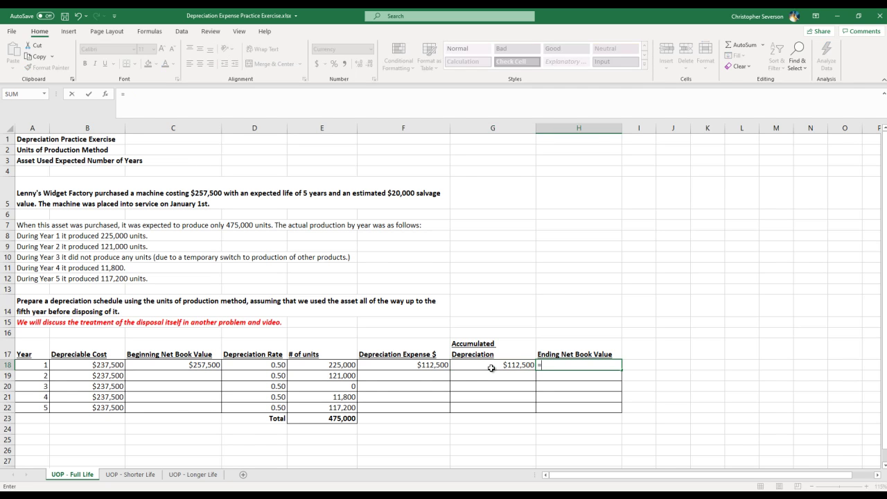
key("Left")
key("Left")
key("Left")
key("Left")
key("Left")
type("-")
key("Left")
key("Left")
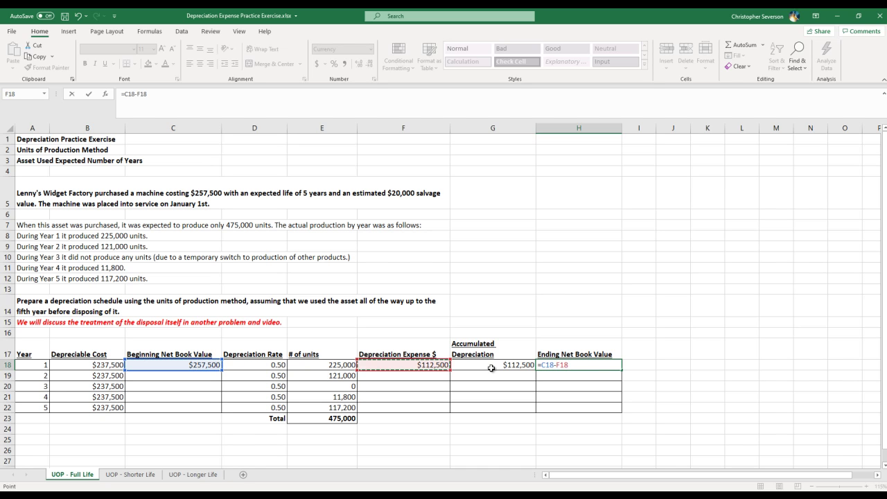
key("Return")
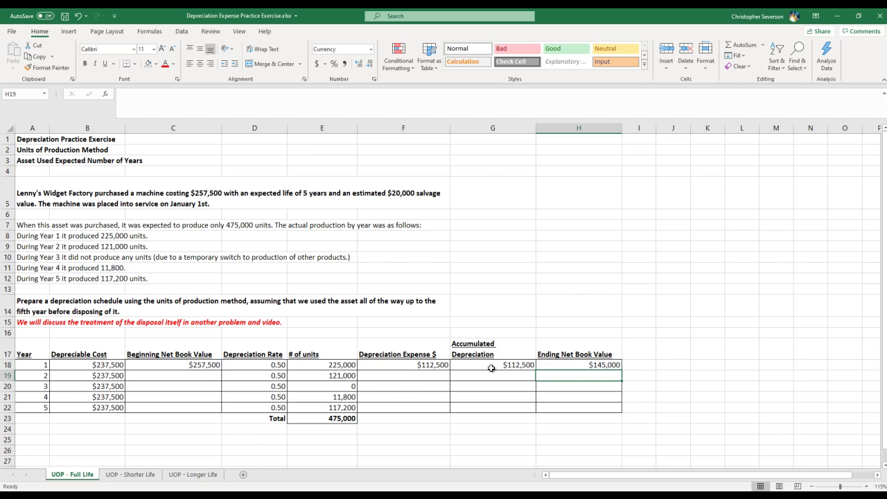
key("Up")
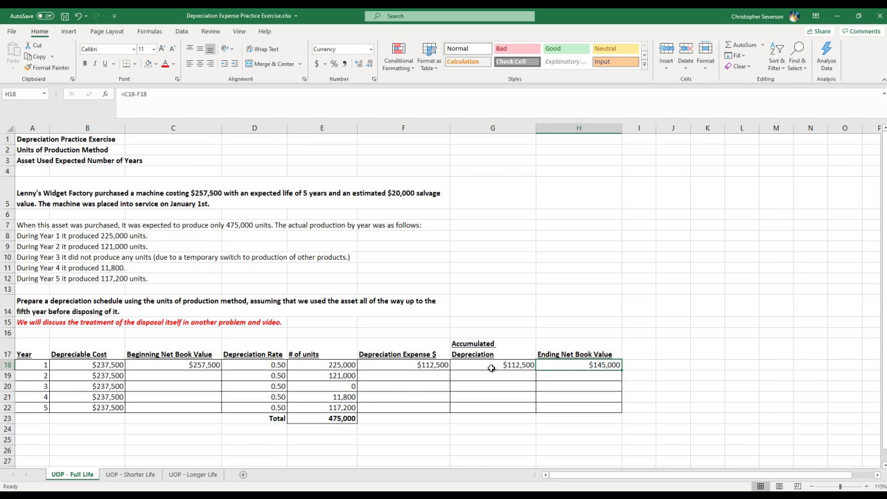
Link the Year 2 beginning net book value in C19 to the Year 1 ending value with =H18.
key("Down")
key("Left")
key("Left")
key("Left")
key("Left")
key("Left")
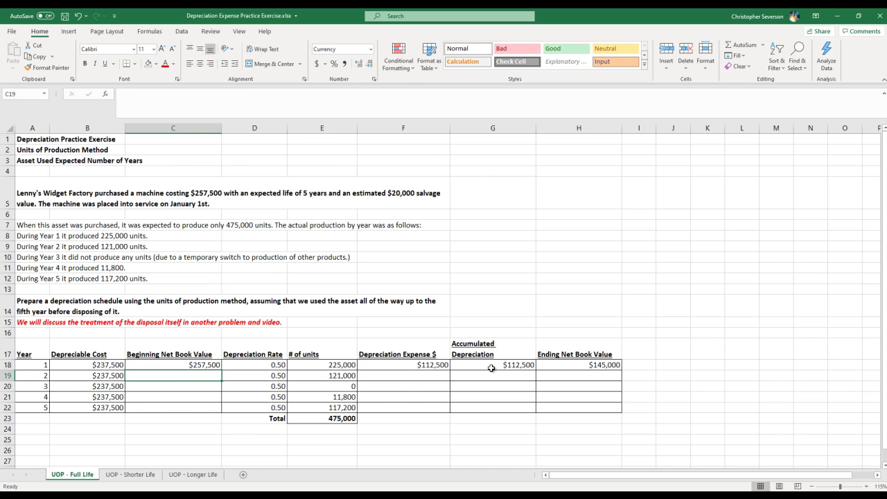
type("=")
key("Right")
key("Right")
key("Right")
key("Right")
key("Right")
key("Up")
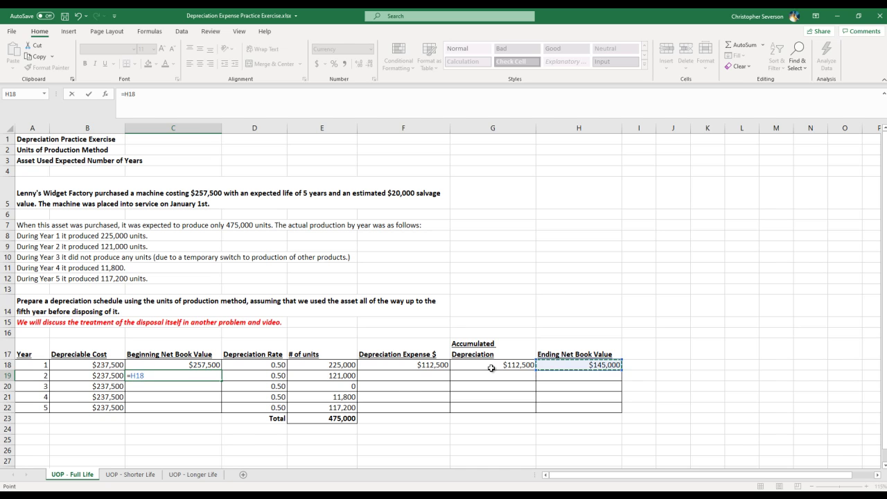
key("Return")
Calculate the Year 2 depreciation expense in F19 with the formula =D19*E19.
key("Up")
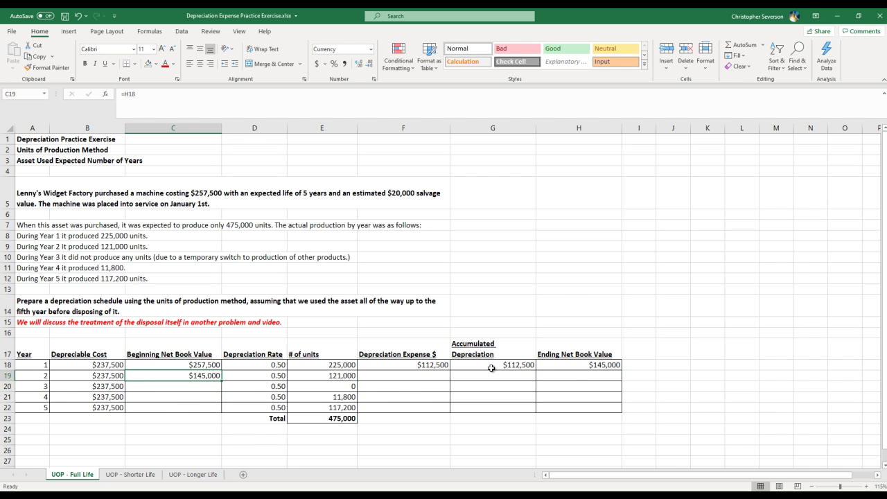
key("Right")
key("Right")
key("Right")
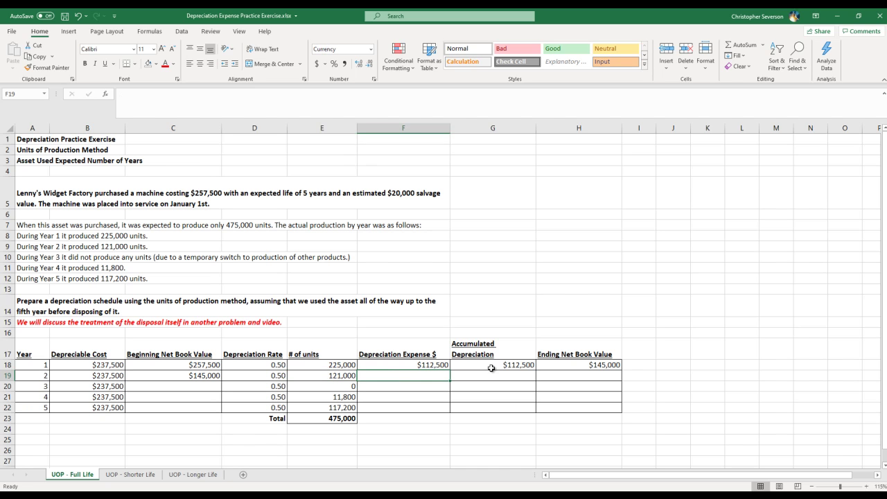
type("=")
key("Left")
key("Left")
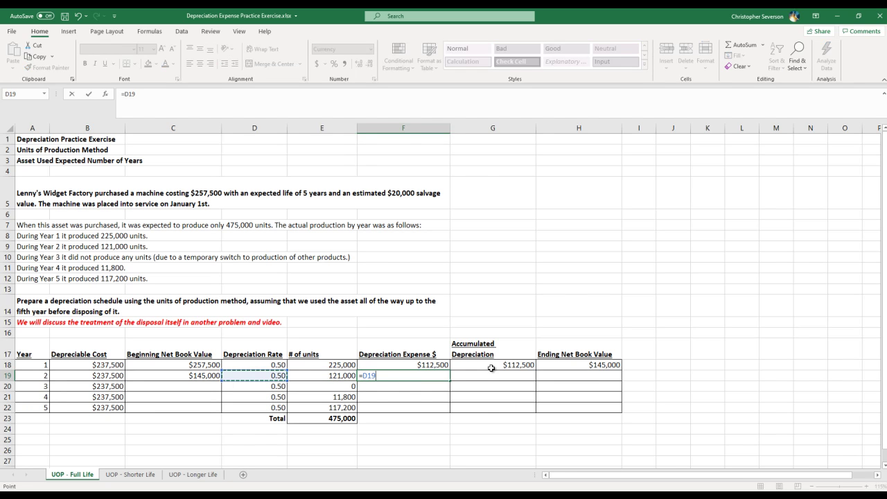
type("*")
key("Left")
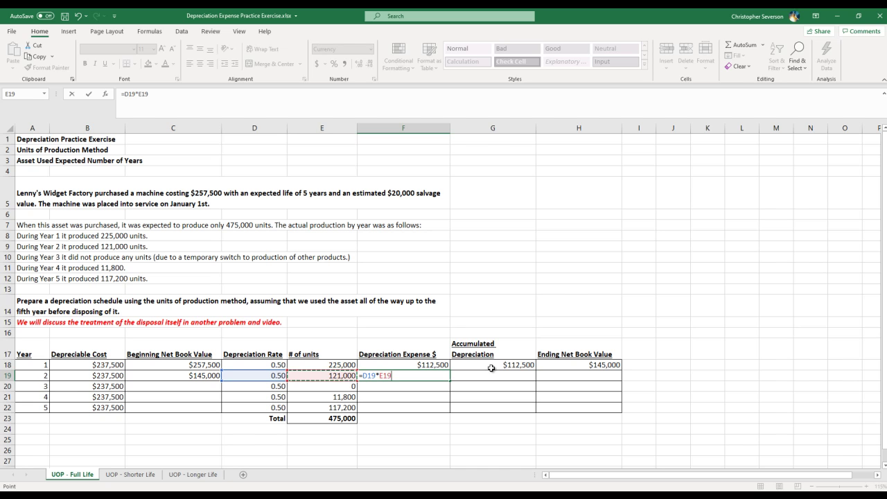
key("Return")
Calculate the Year 2 accumulated depreciation in G19 by adding the year's expense to the prior balance with =G18+F19.
key("Up")
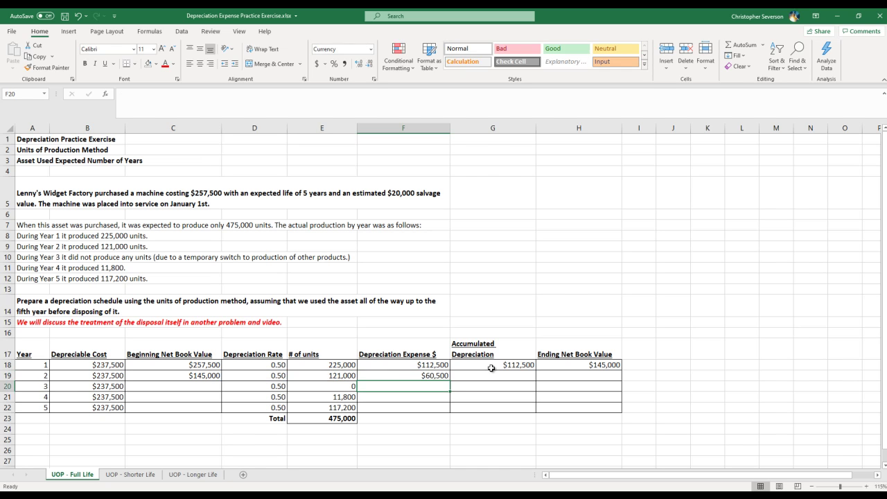
key("Right")
type("=")
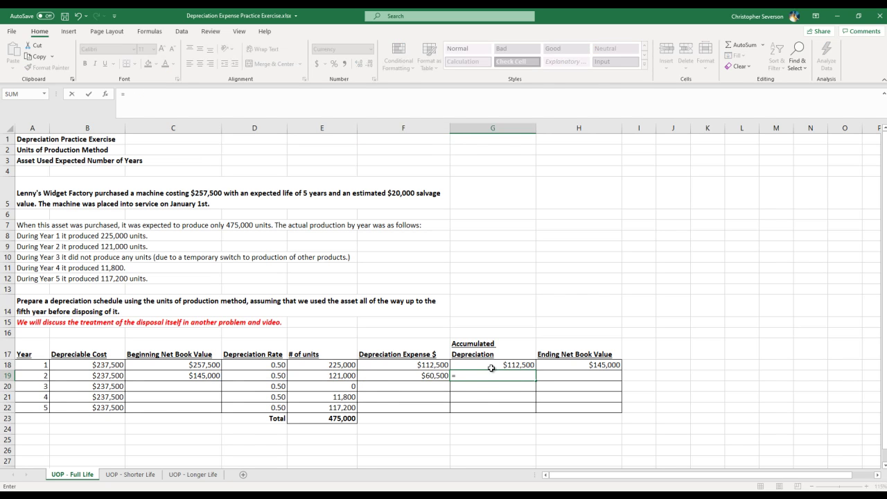
left_click(492, 368)
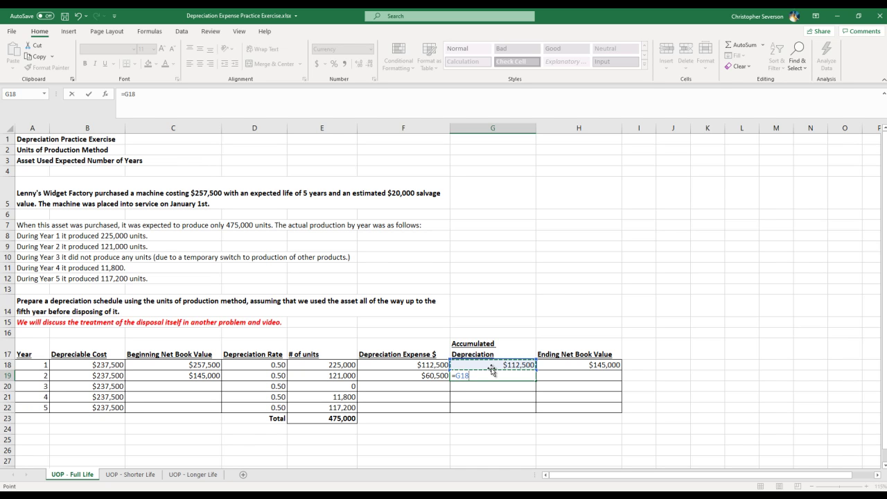
type("+")
key("Left")
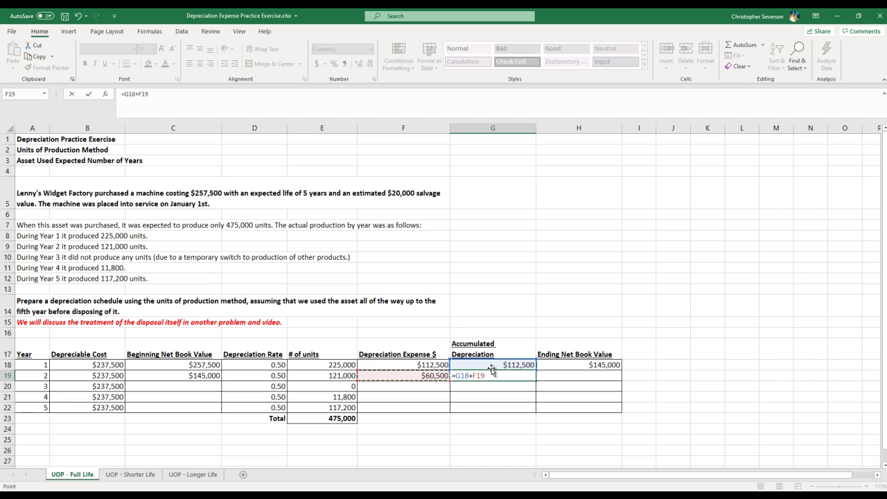
key("Return")
Calculate the Year 2 ending net book value in H19 by subtracting the year's expense from the prior value with =H18-F19.
key("Up")
key("Right")
type("=")
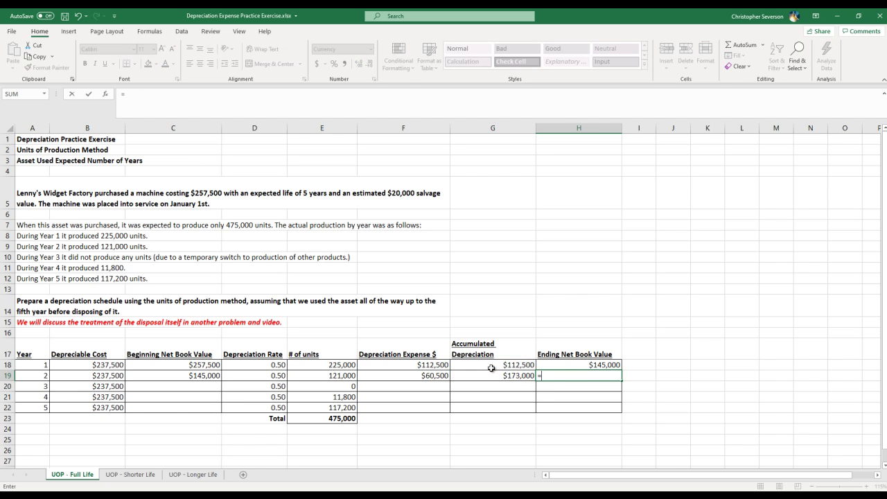
key("Up")
type("-")
key("Left")
key("Left")
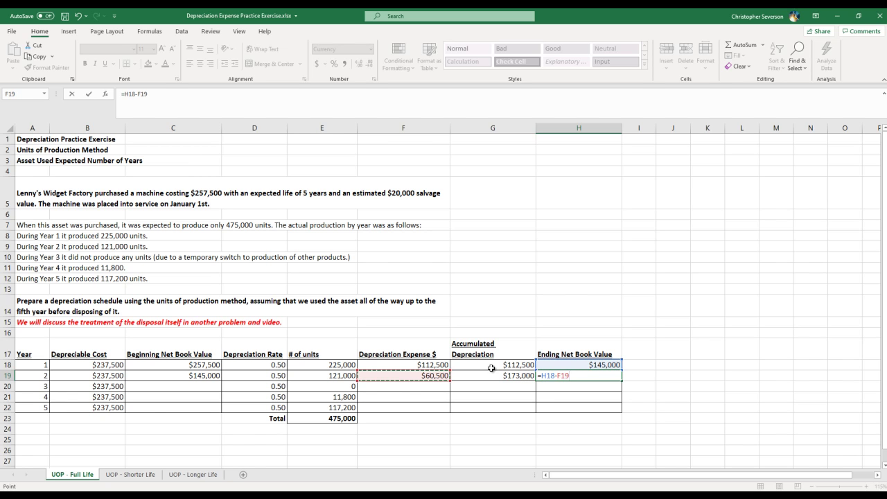
key("Return")
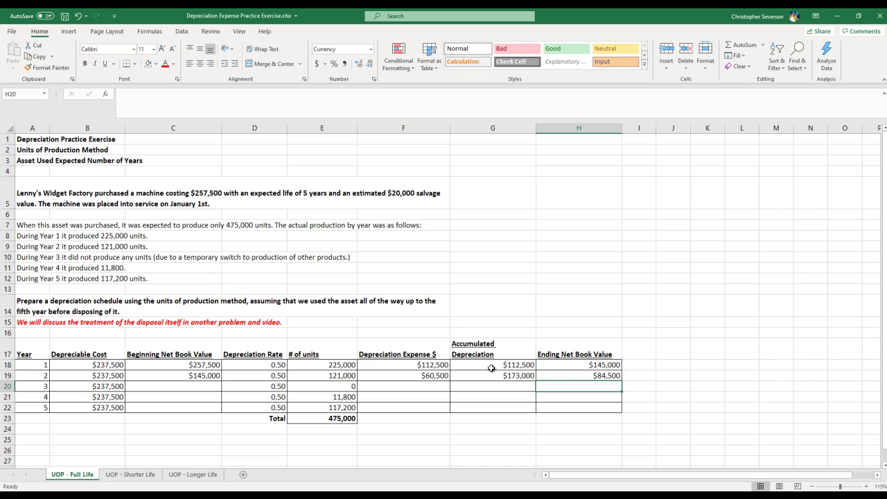
Review the Year 2 row from its beginning net book value in C19 across to its ending net book value in H19.
key("Up")
key("Left")
key("Left")
key("Left")
key("Left")
key("Left")
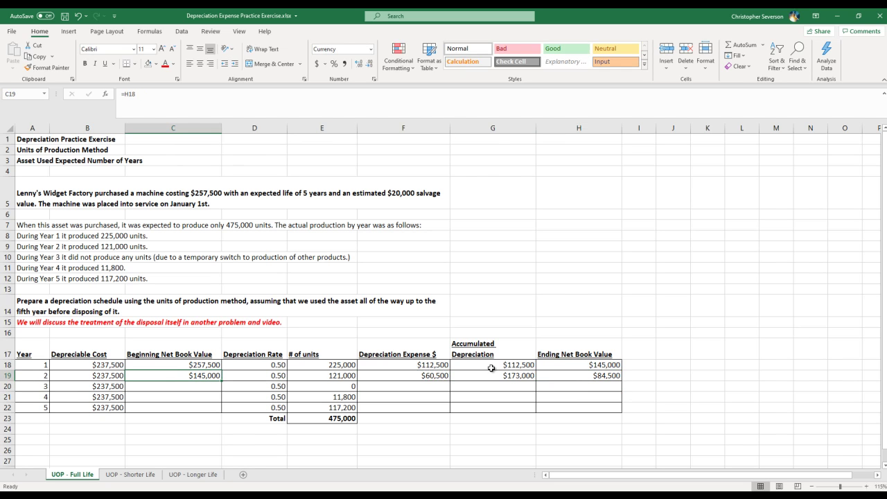
key("Right")
key("Right")
key("Right")
key("Right")
key("Right")
Link the Year 3 beginning net book value in C20 to the Year 2 ending value with =H19.
key("Down")
key("Left")
key("Left")
key("Left")
key("Left")
key("Left")
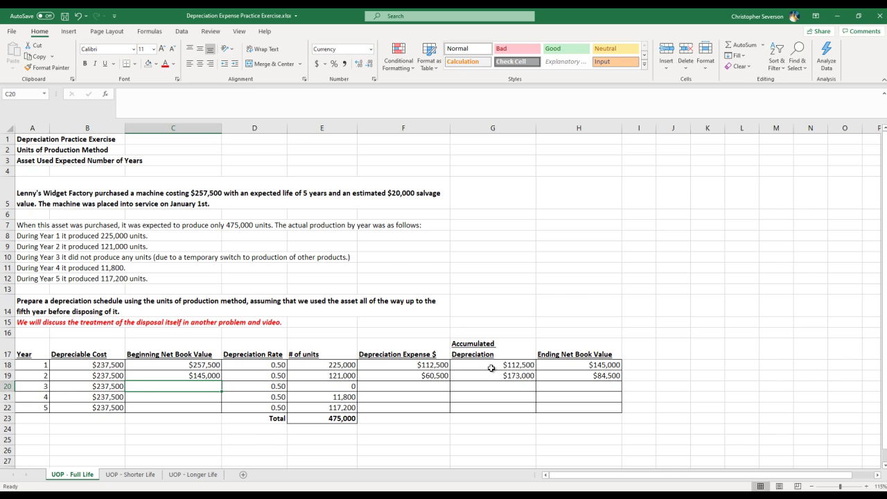
type("=")
key("Right")
key("Right")
key("Right")
key("Right")
key("Right")
key("Up")
key("Return")
Enter 0 as the Year 3 depreciation expense in F20.
key("Up")
key("Right")
key("Right")
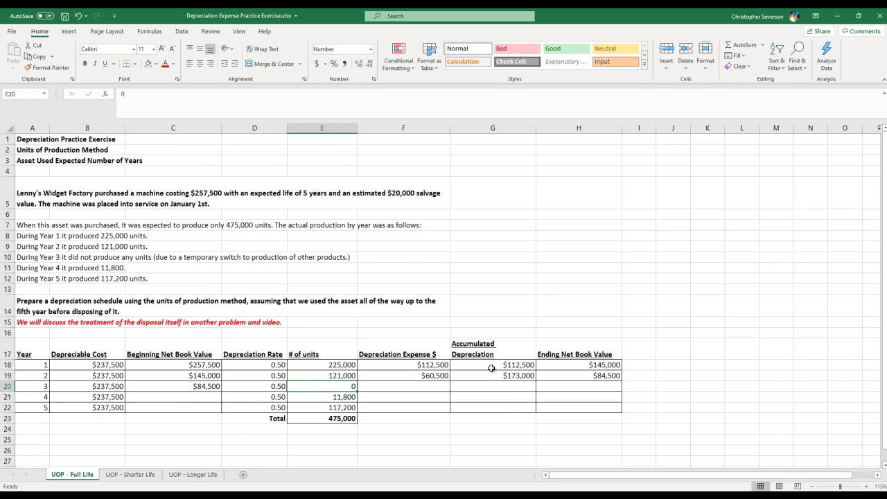
key("Right")
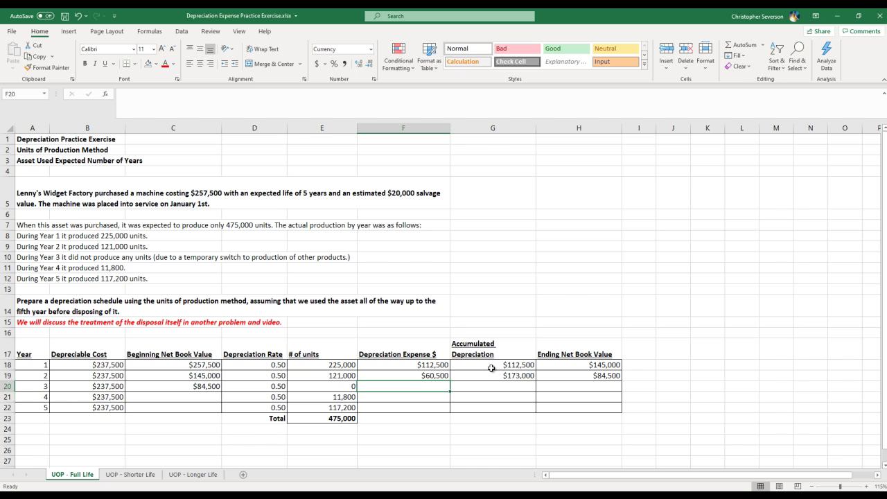
type("0")
key("Tab")
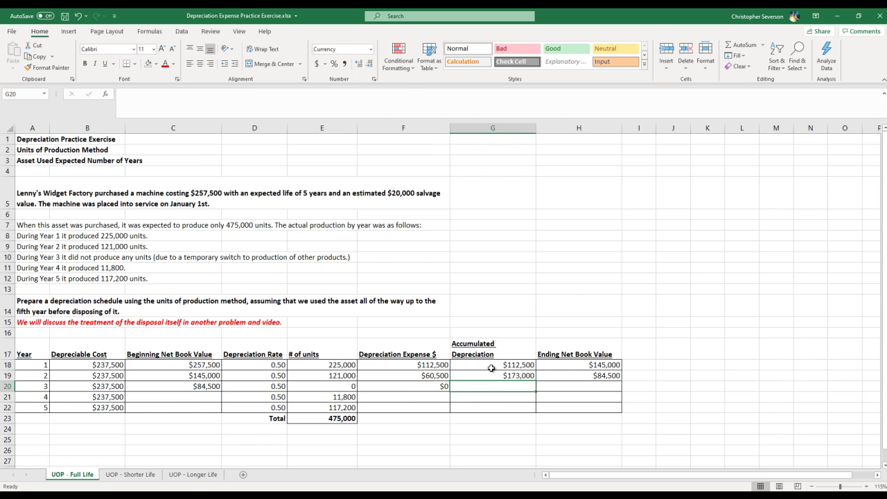
Carry the Year 2 accumulated depreciation and ending net book value into Year 3 with =G19 in G20 and =H19 in H20.
type("=")
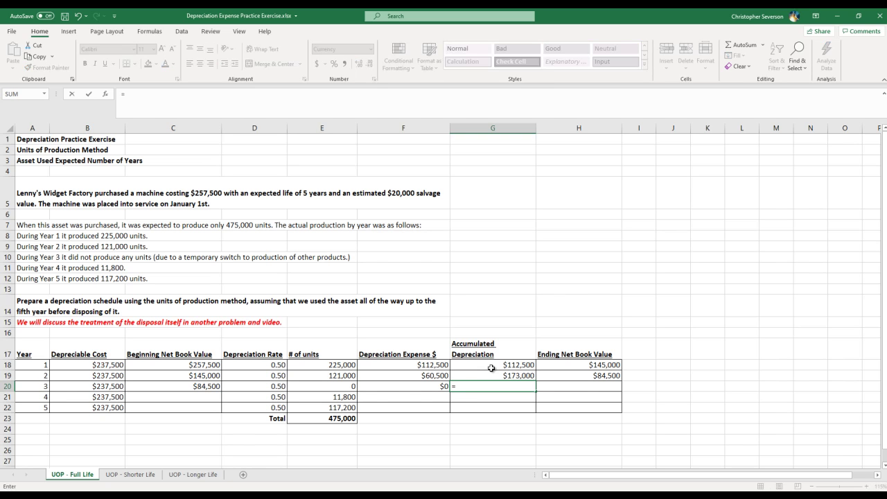
key("Up")
key("Return")
key("Up")
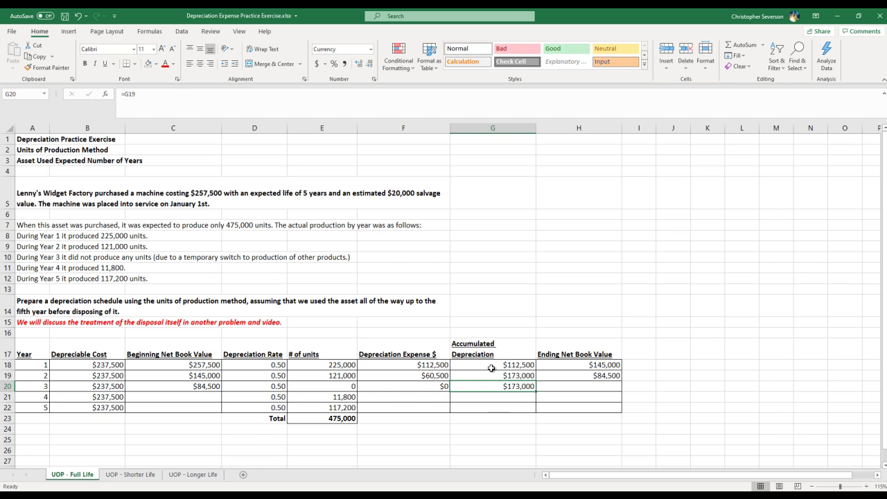
key("Right")
type("=")
key("Up")
key("Return")
Link the Year 4 beginning net book value in C21 to the Year 3 ending value with =H20.
key("Up")
key("Left")
key("Left")
key("Left")
key("Left")
key("Left")
key("Down")
type("=")
key("Right")
key("Right")
key("Right")
key("Right")
key("Right")
key("Up")
key("Return")
Calculate the Year 4 depreciation expense in F21 as rate times units with =D21*E21.
key("Up")
key("Right")
key("Right")
key("Right")
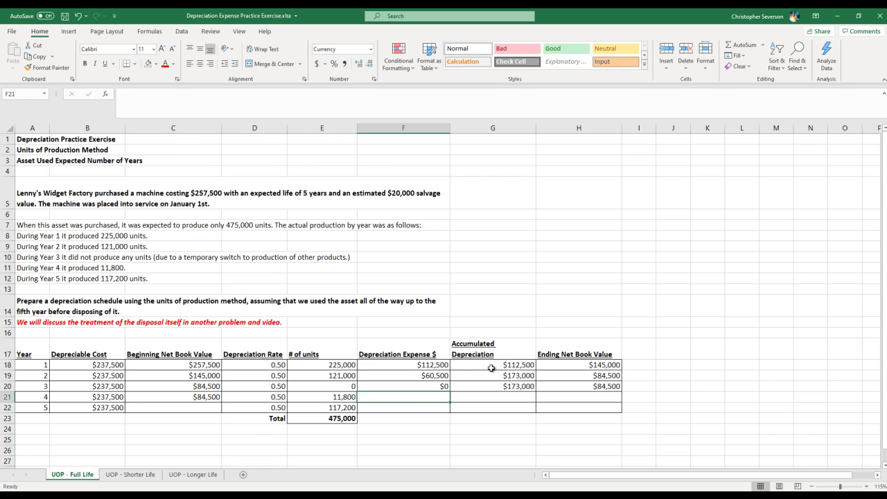
type("=")
key("Left")
key("Left")
type("*")
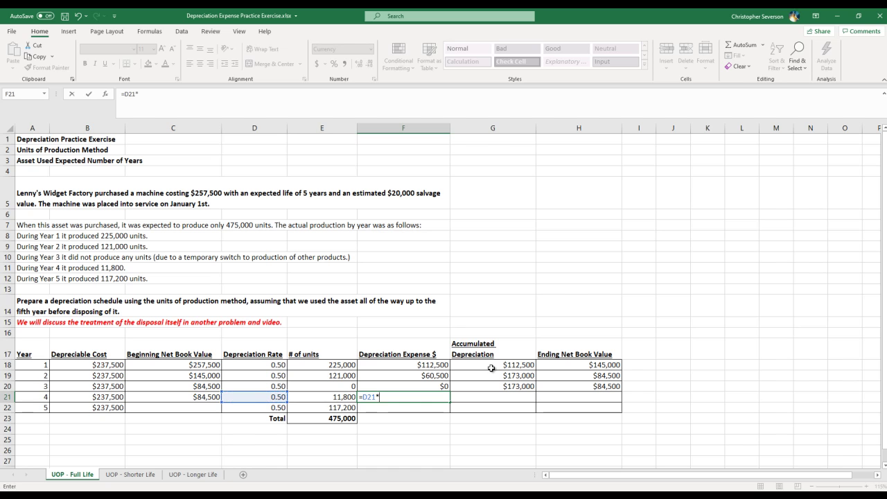
key("Left")
key("Return")
Calculate the Year 4 accumulated depreciation in G21 by adding the year's expense to the prior balance with =G20+F21.
key("Up")
key("Right")
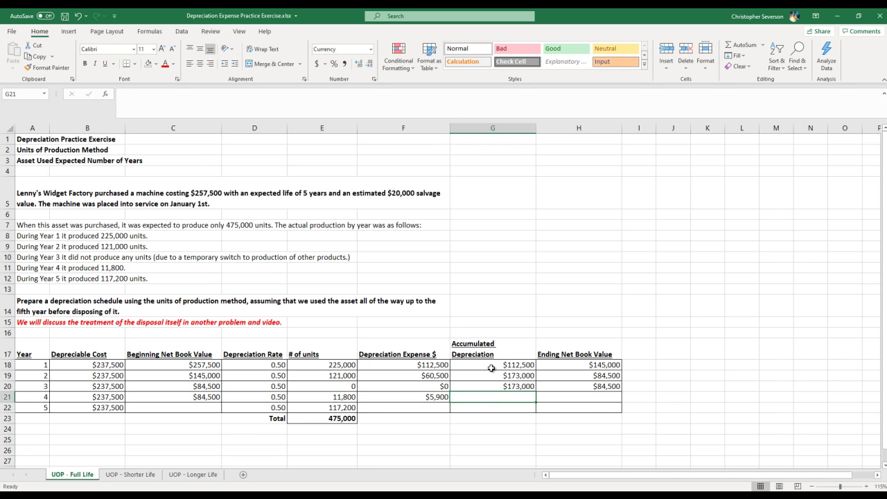
type("=")
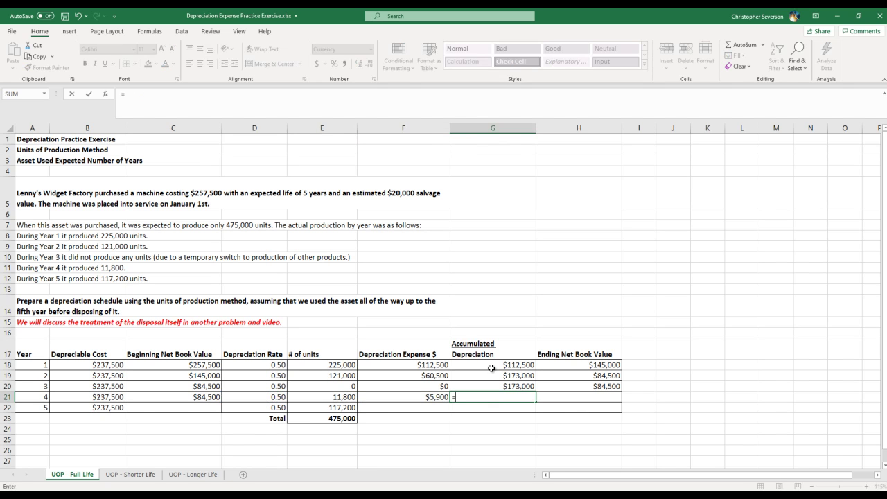
key("Up")
type("+")
key("Left")
key("Return")
Calculate the Year 4 ending net book value in H21 as the prior ending value less the year's expense with =H20-F21.
key("Up")
key("Right")
type("=")
key("Up")
type("-")
key("Left")
key("Left")
key("Return")
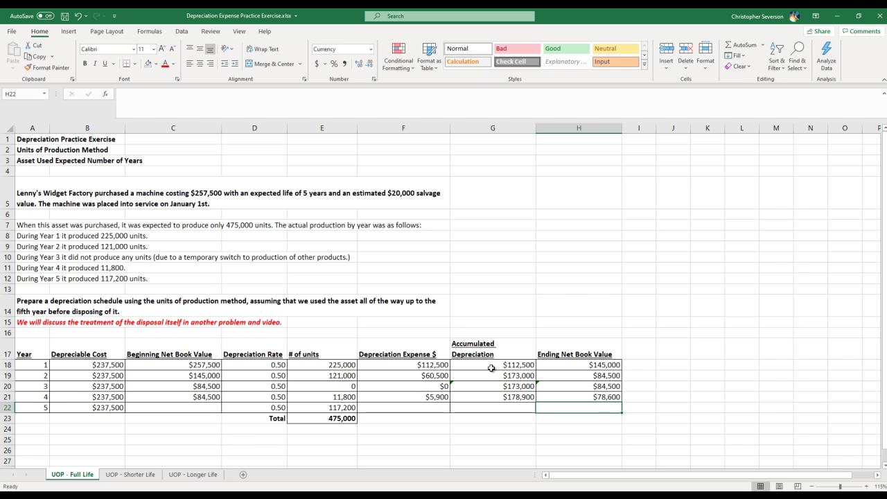
Link the Year 5 beginning net book value in C22 to the Year 4 ending value with =H21.
key("Left")
key("Left")
key("Left")
key("Left")
key("Left")
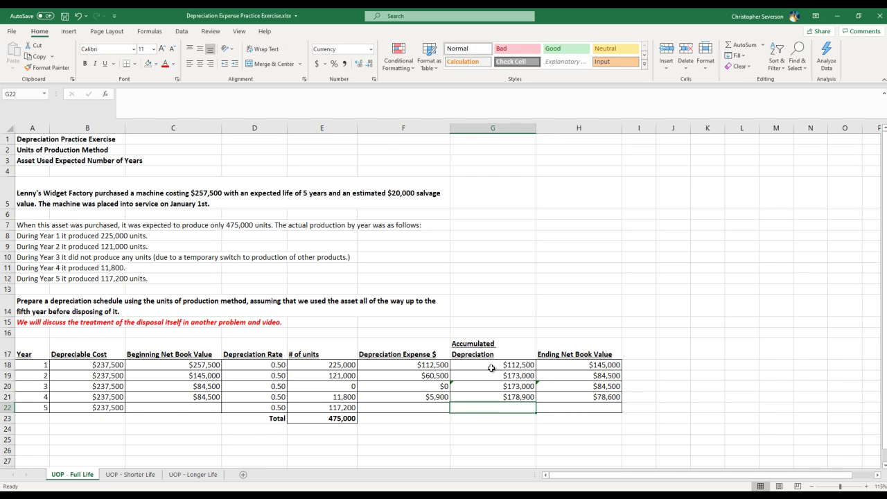
type("=")
key("Right")
key("Right")
key("Right")
key("Right")
key("Right")
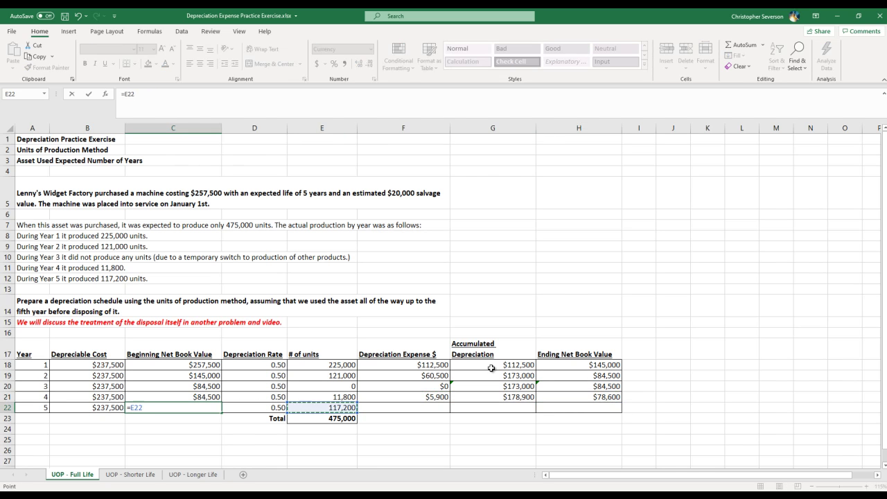
key("Up")
key("ctrl+Return")
Calculate the Year 5 depreciation expense in F22 as rate times units with =D22*E22.
key("Right")
key("Right")
key("Right")
key("Right")
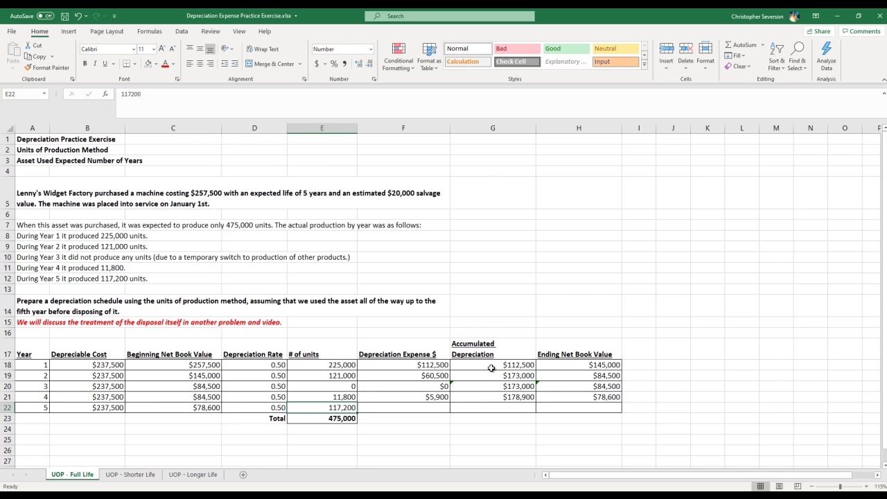
key("Left")
type("=")
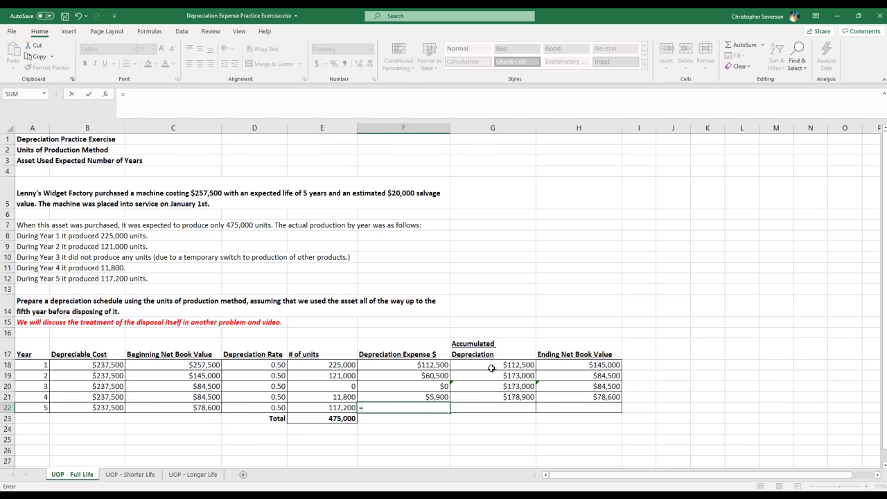
key("Left")
key("Left")
type("*")
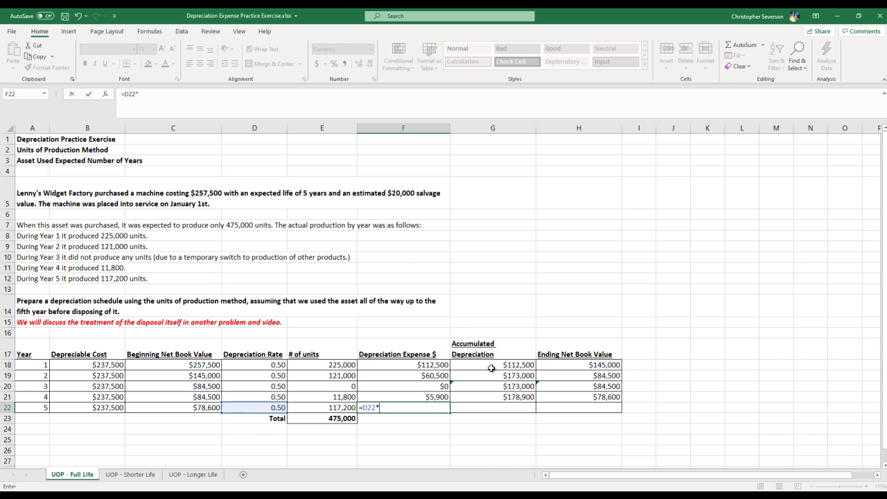
key("Left")
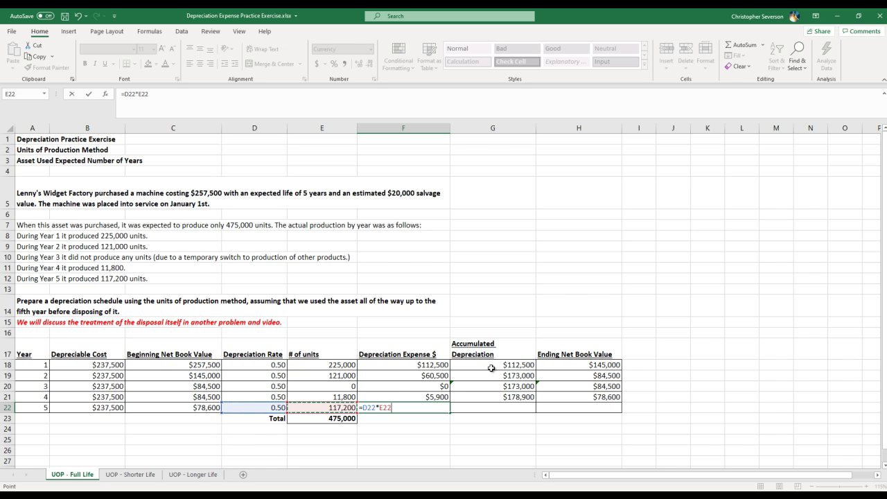
key("ctrl+Return")
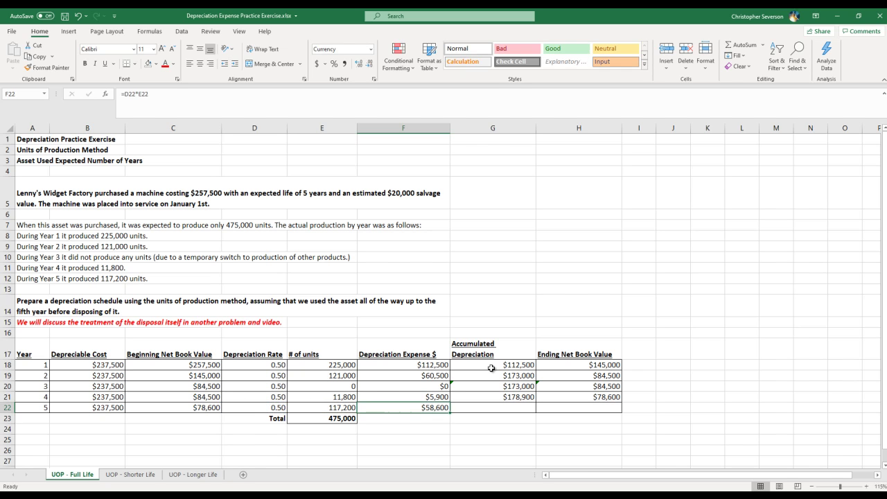
Calculate the Year 5 accumulated depreciation in G22 by adding the year's expense to the prior balance with =G21+F22.
key("Right")
type("=")
key("Up")
type("-")
key("Left")
key("Left")
key("Right")
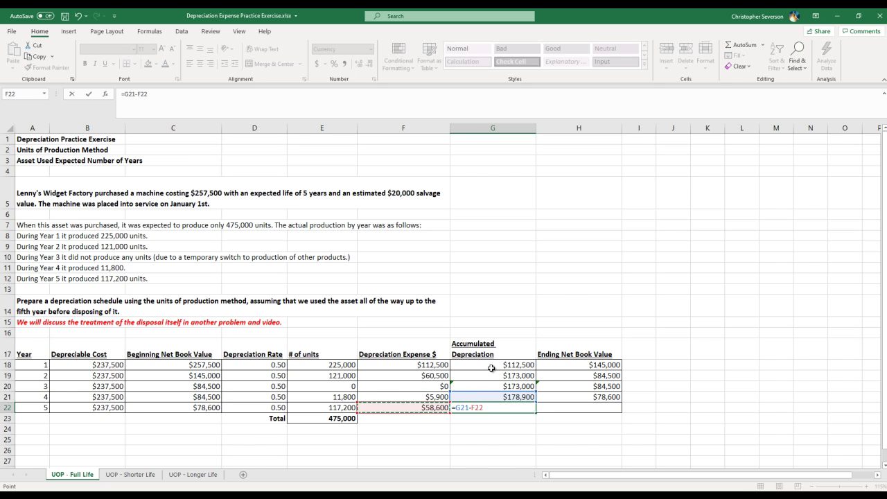
key("BackSpace")
key("BackSpace")
key("BackSpace")
key("BackSpace")
type("+")
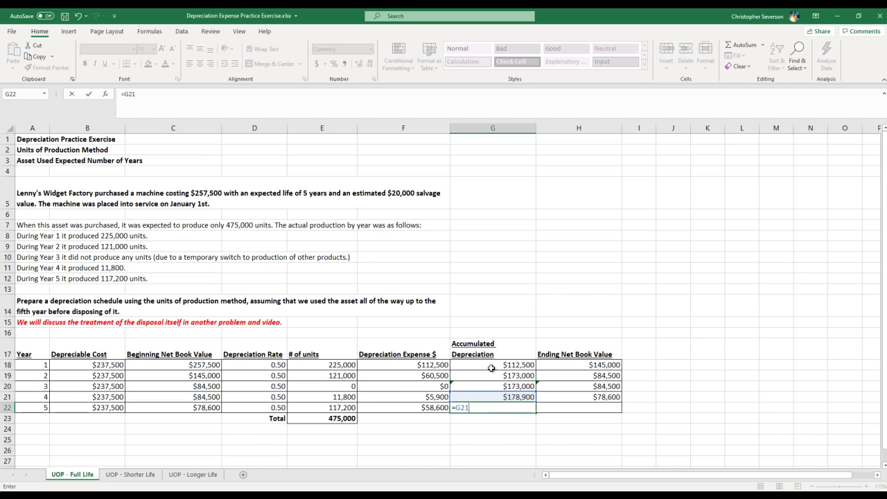
key("Left")
key("Return")
Calculate the Year 5 ending net book value in H22 as the prior ending value less the year's expense with =H21-F22.
key("Up")
key("Right")
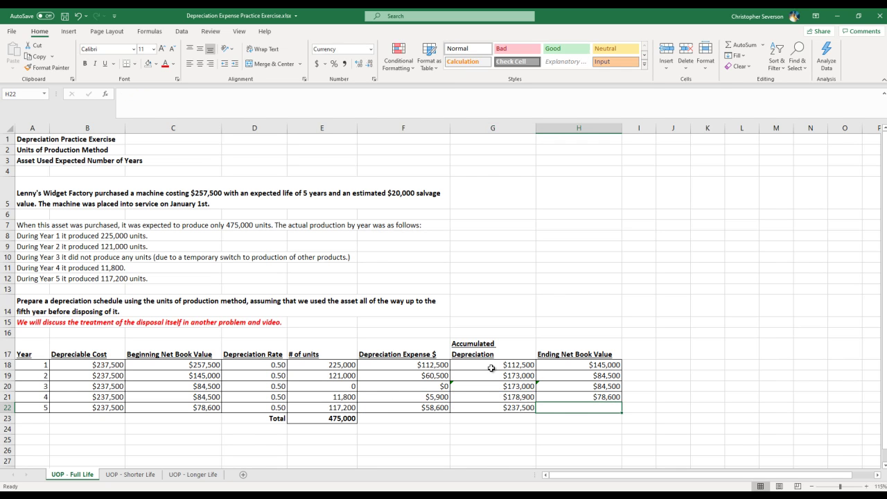
type("=")
key("Up")
type("-")
key("Left")
key("Left")
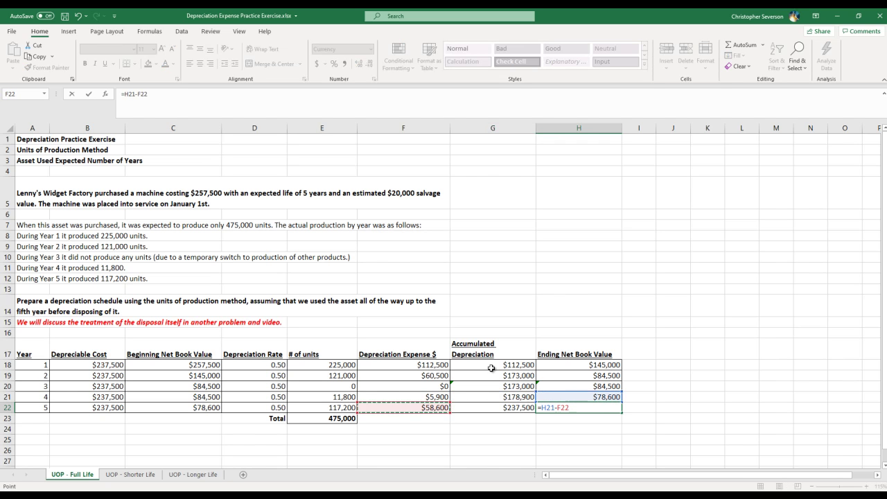
key("Return")
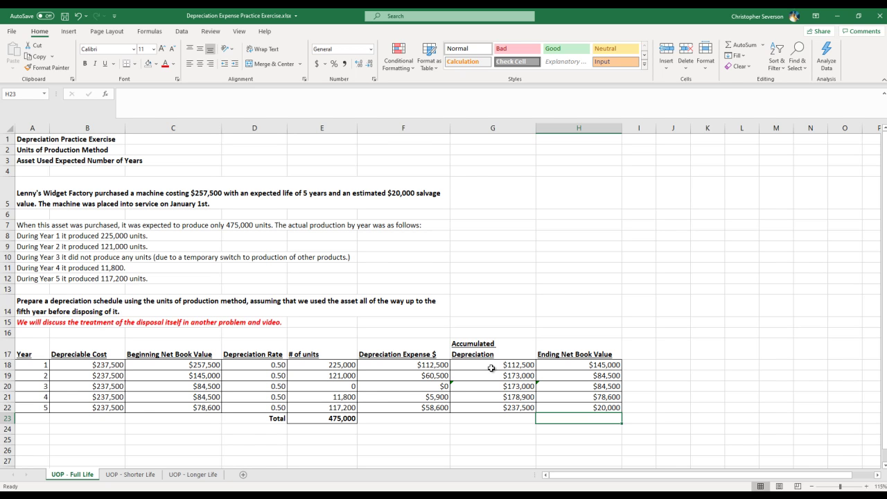
key("Up")
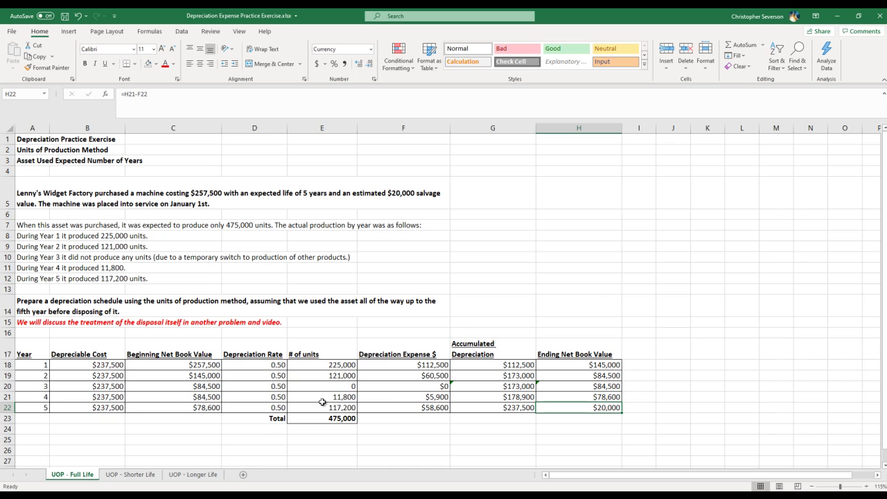
Copy the completed schedule A17:H23 from the UOP - Full Life sheet and paste it at A17 on the UOP - Shorter Life sheet.
left_click(135, 478)
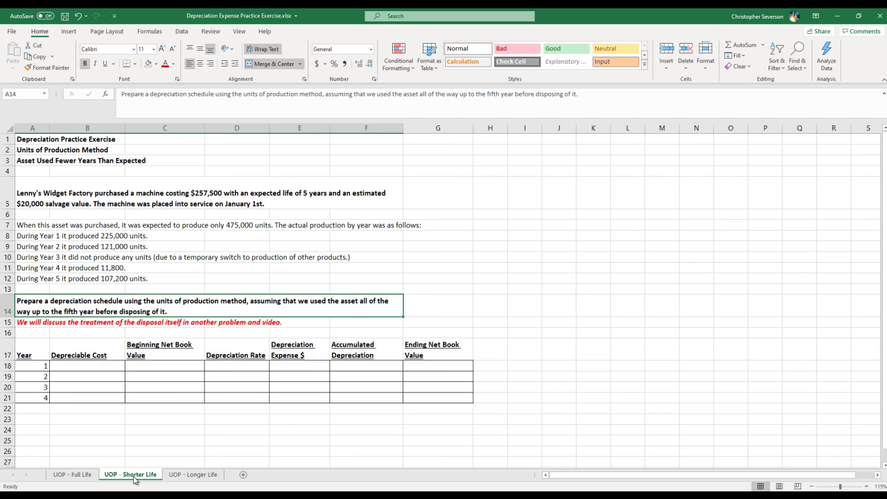
left_click(73, 476)
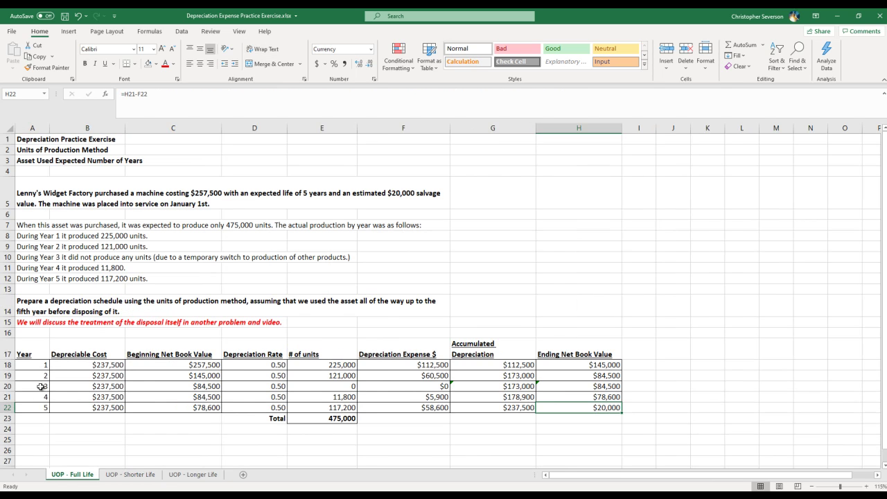
left_click_drag(37, 355, 570, 420)
right_click(569, 420)
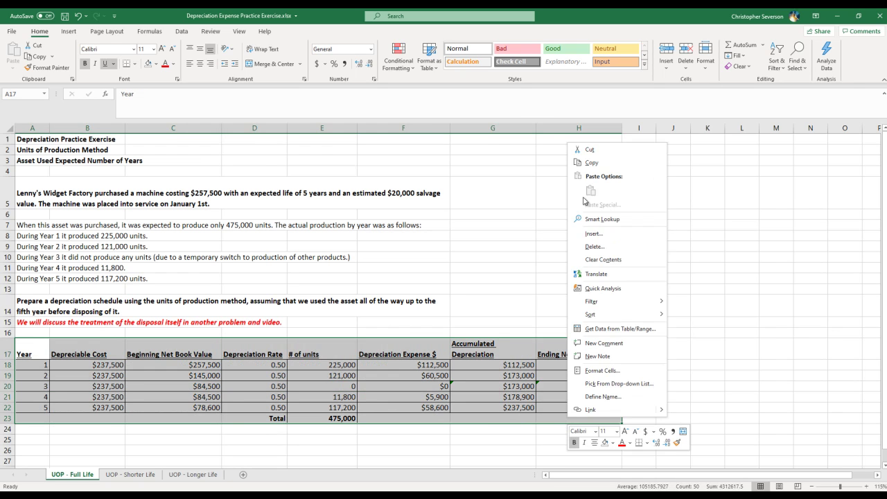
left_click(591, 163)
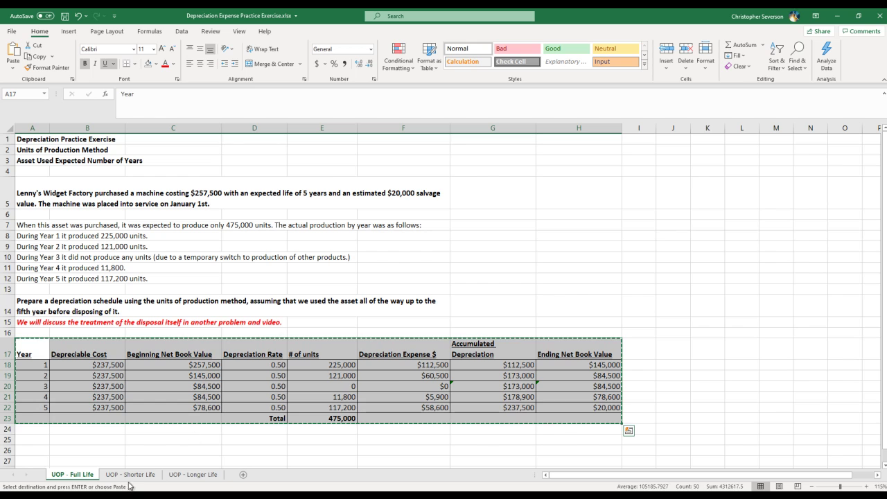
left_click(130, 474)
right_click(36, 359)
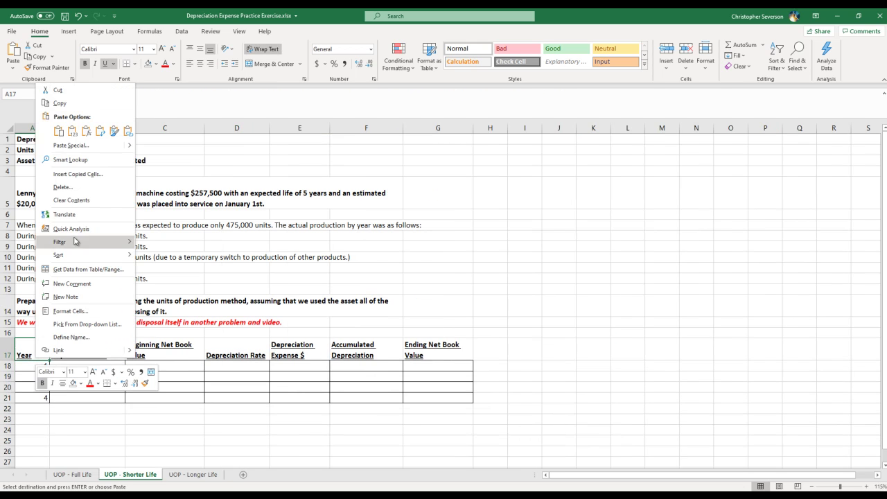
left_click(59, 131)
left_click(423, 452)
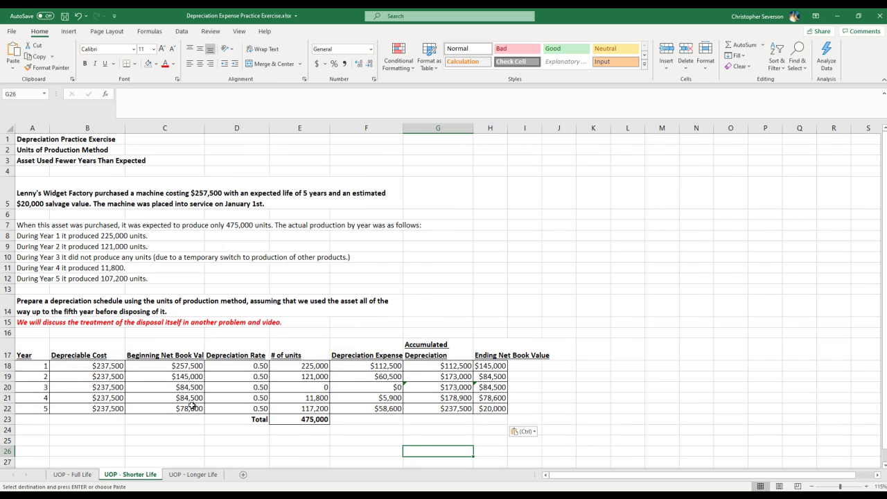
Clear the beginning net book values in C18:C22 of the pasted schedule.
left_click_drag(164, 366, 173, 406)
key("Delete")
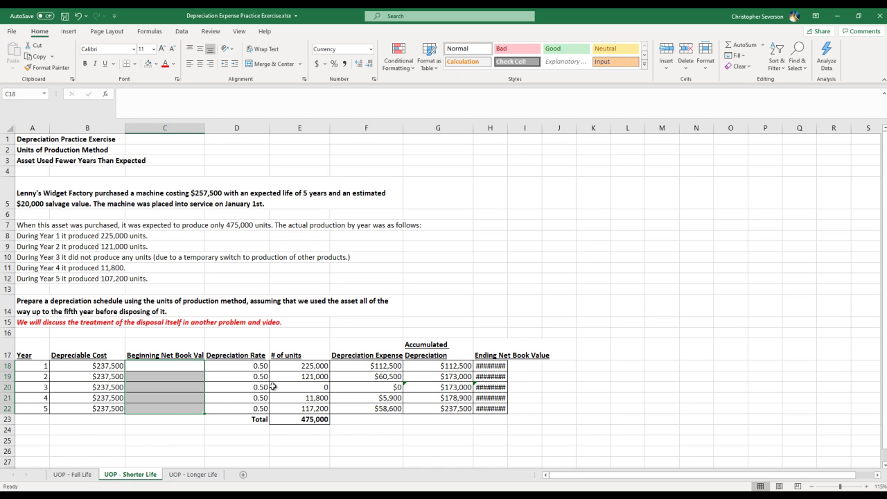
Clear the Year 5 units in E22 and the old results in F18:H22, and widen column H to fit its heading.
left_click(304, 365)
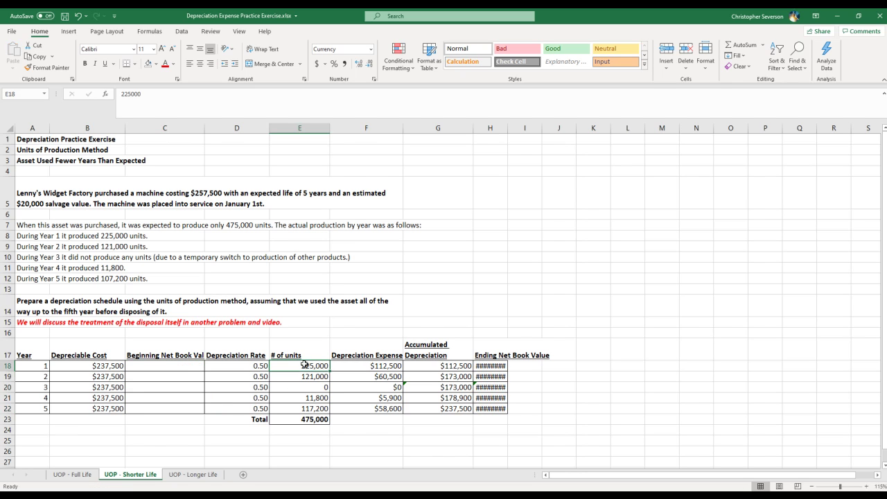
left_click(316, 408)
key("Delete")
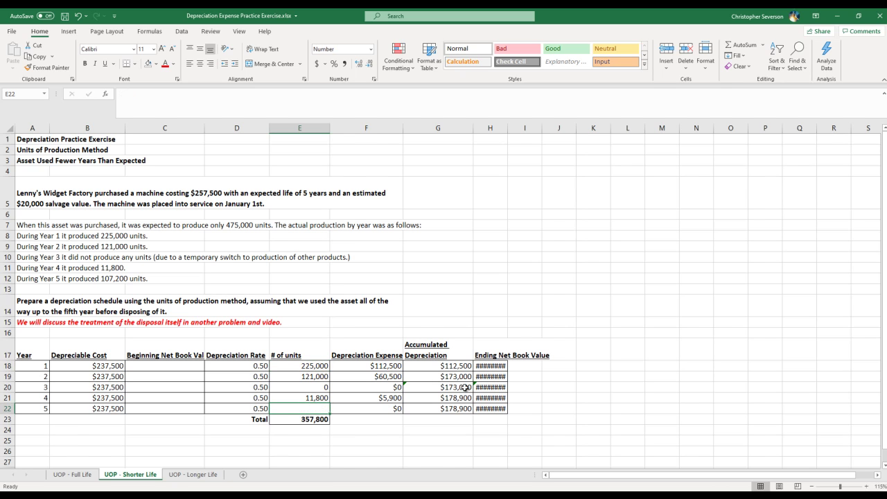
left_click_drag(510, 127, 563, 127)
left_click(482, 441)
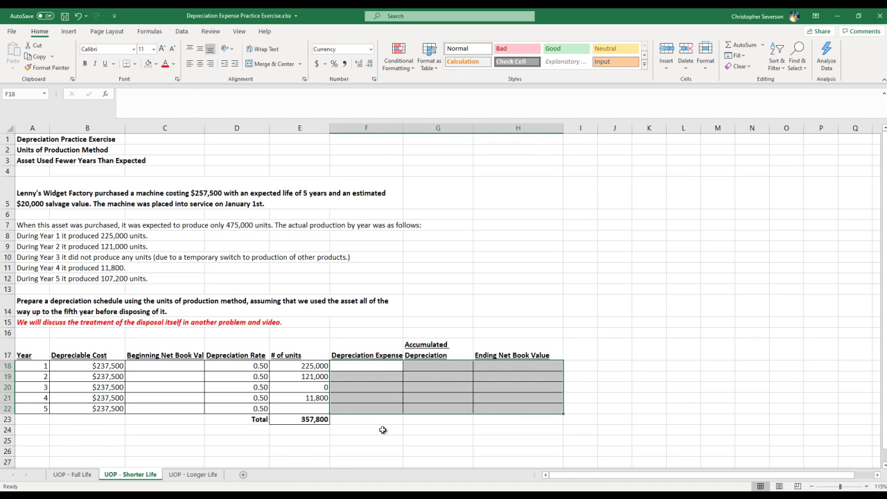
Enter 107,200 as the Year 5 number of units in E22.
left_click(308, 411)
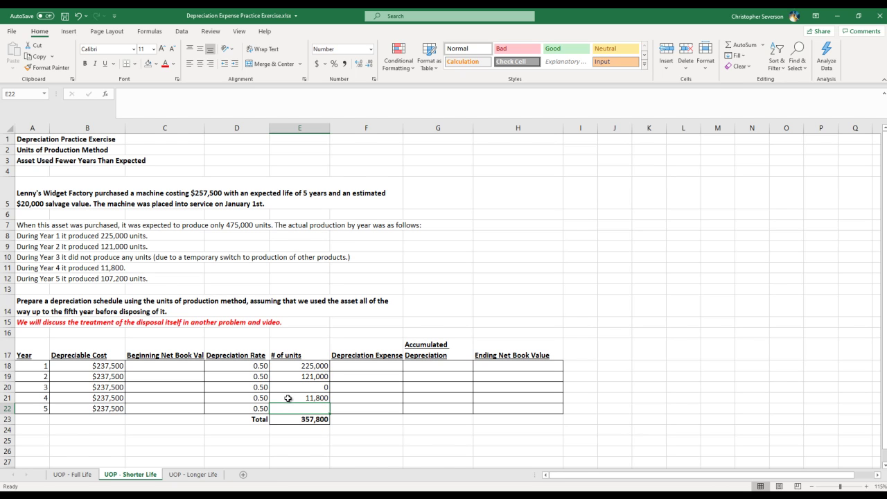
type("107200")
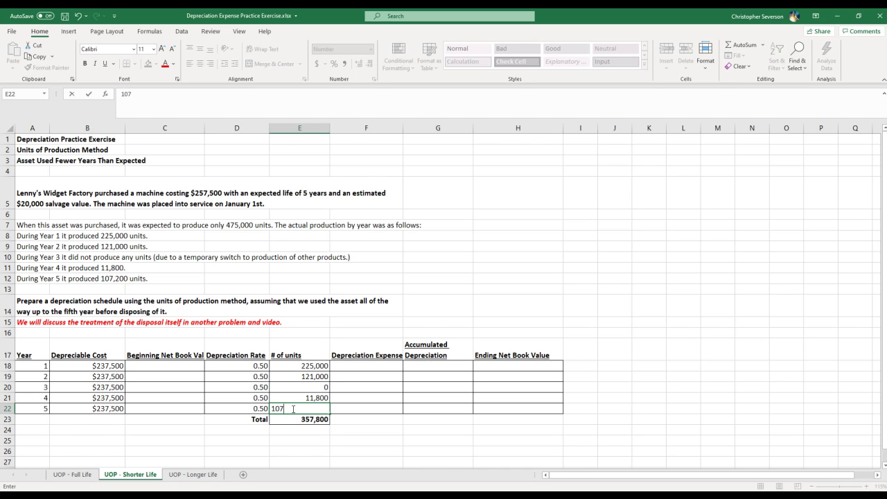
key("Return")
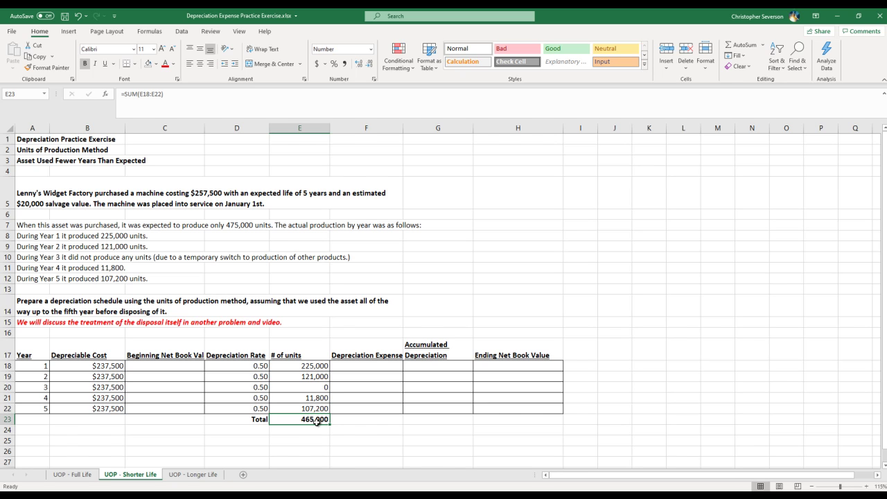
Wrap the text of the Beginning Net Book Value heading in C17.
left_click(185, 356)
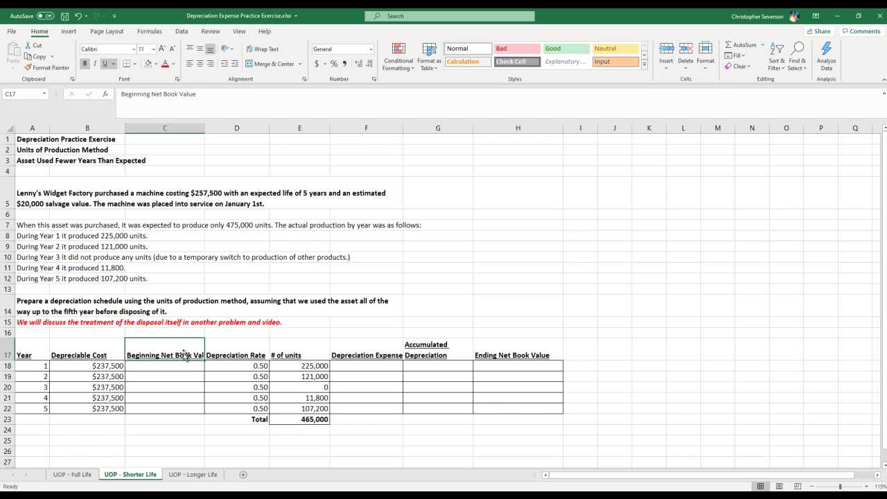
left_click(267, 49)
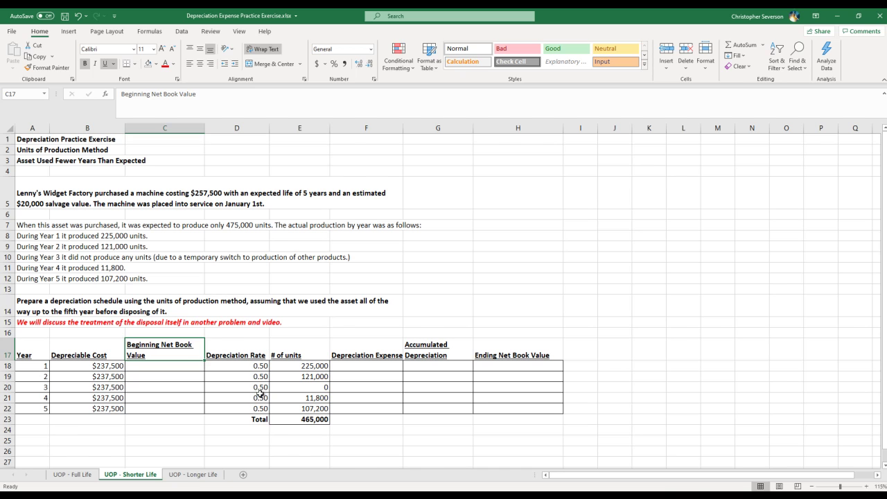
left_click(300, 366)
left_click_drag(305, 365, 308, 403)
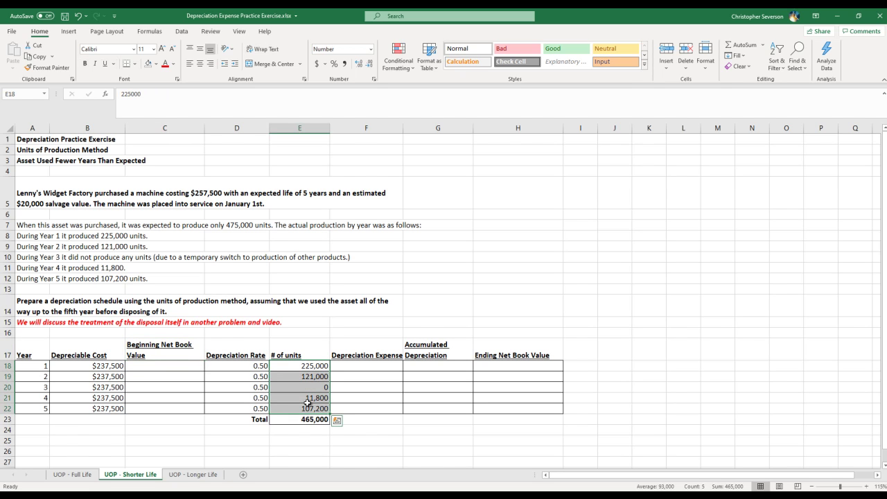
Enter 257500 as the Year 1 beginning net book value in C18.
left_click(163, 366)
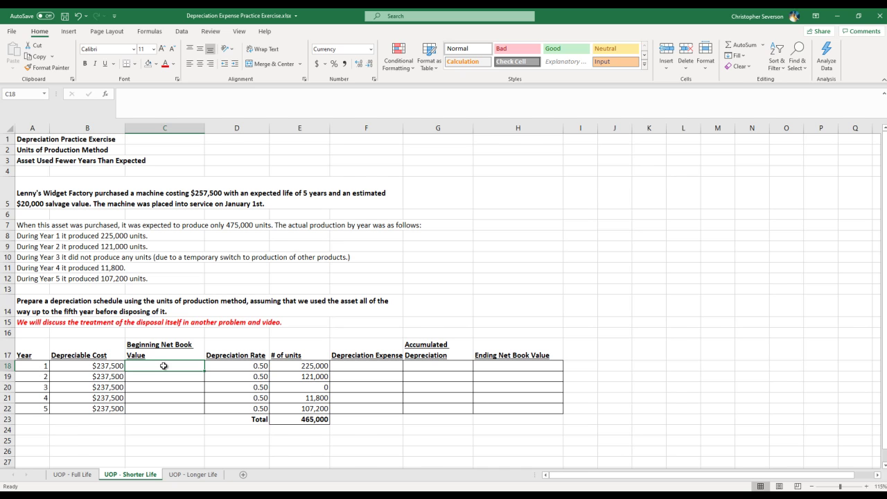
type("257500")
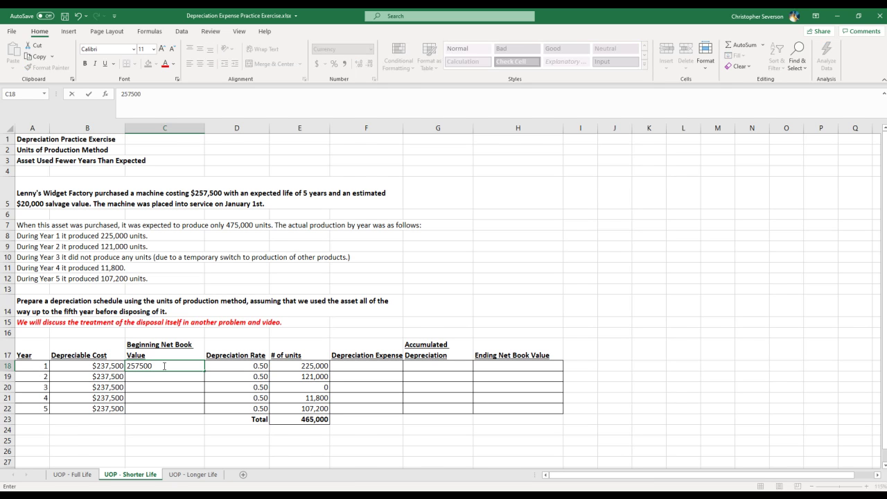
key("Return")
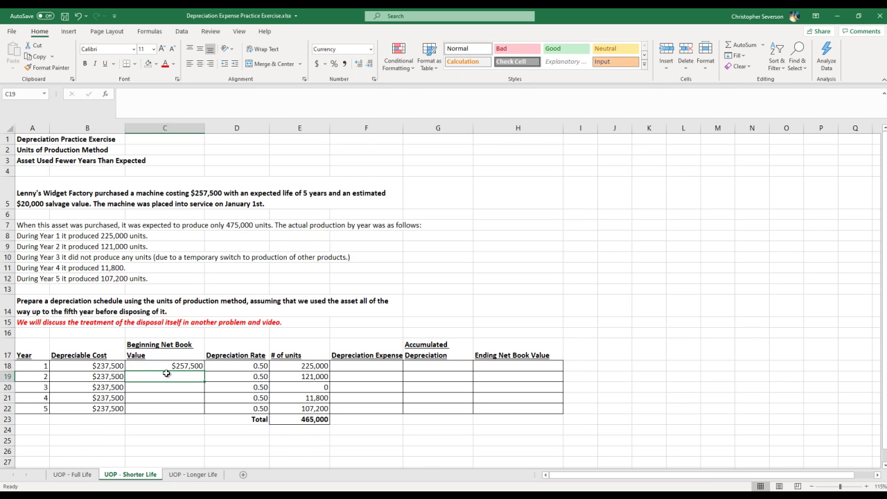
Wrap the text of the Depreciation Expense $ heading in F17.
key("Right")
key("Right")
key("Right")
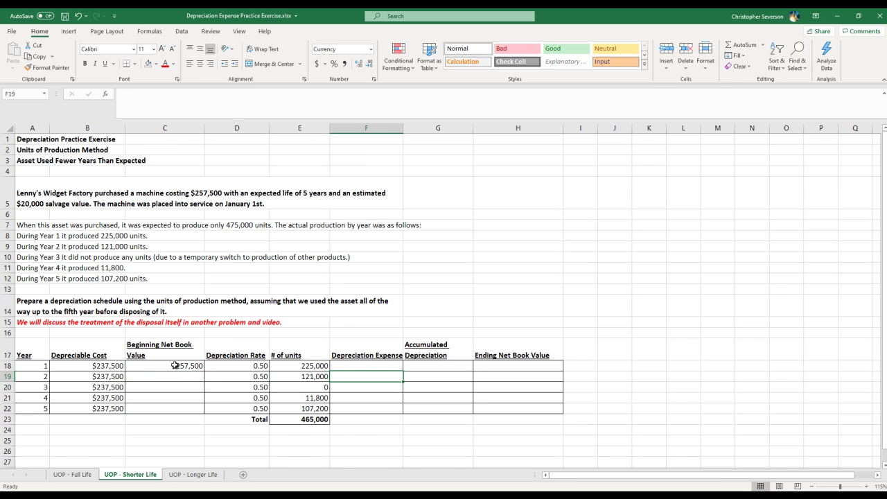
key("Up")
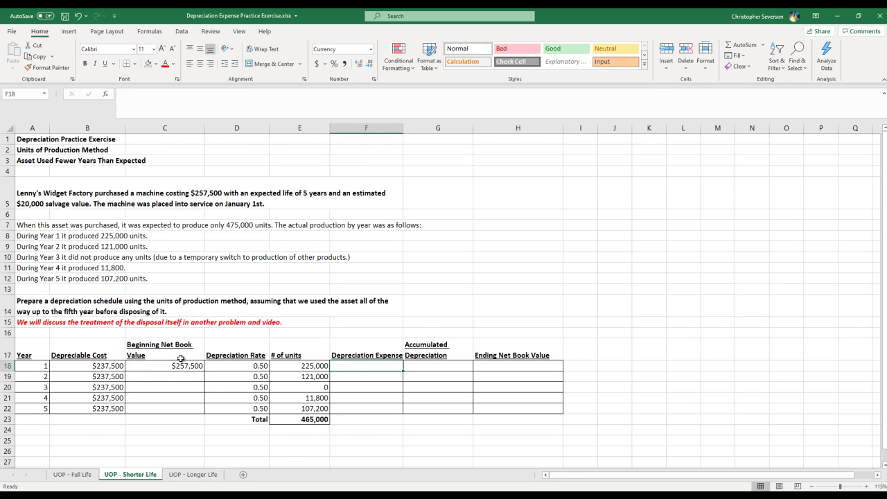
left_click(363, 351)
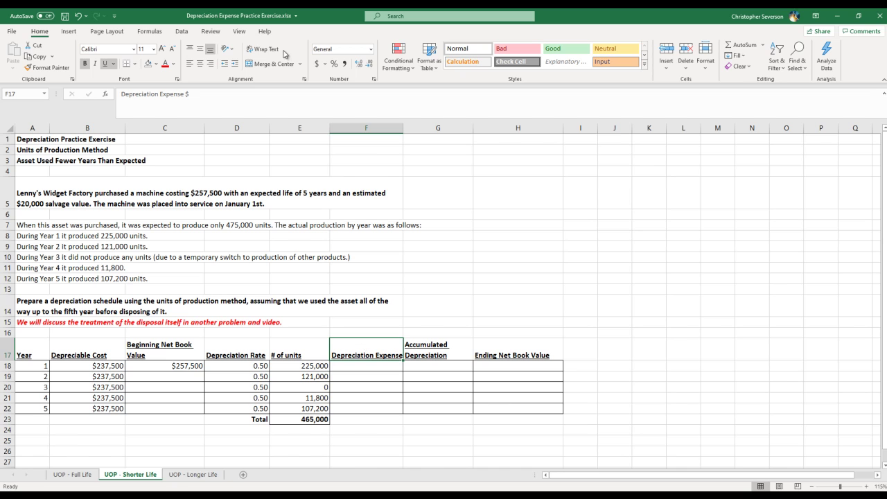
left_click(263, 48)
Calculate the Year 1 depreciation expense in F18 as rate times units with =D18*E18.
left_click(373, 365)
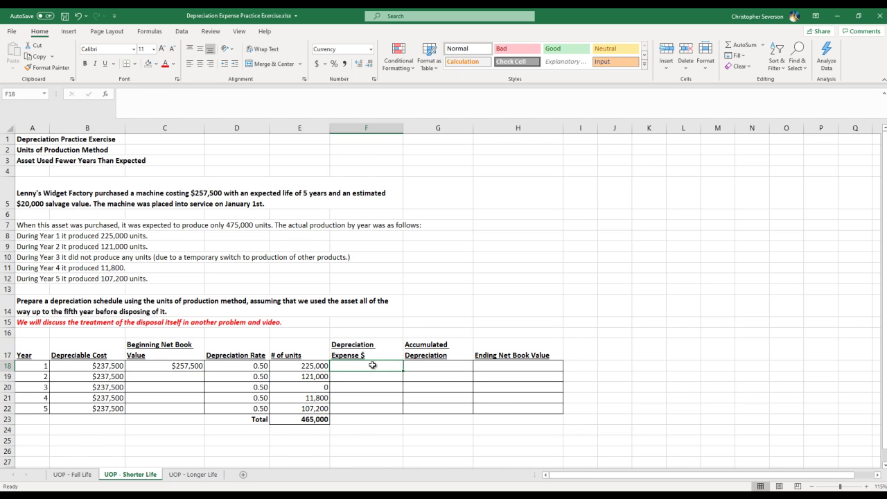
type("=")
key("Left")
key("Left")
type("*")
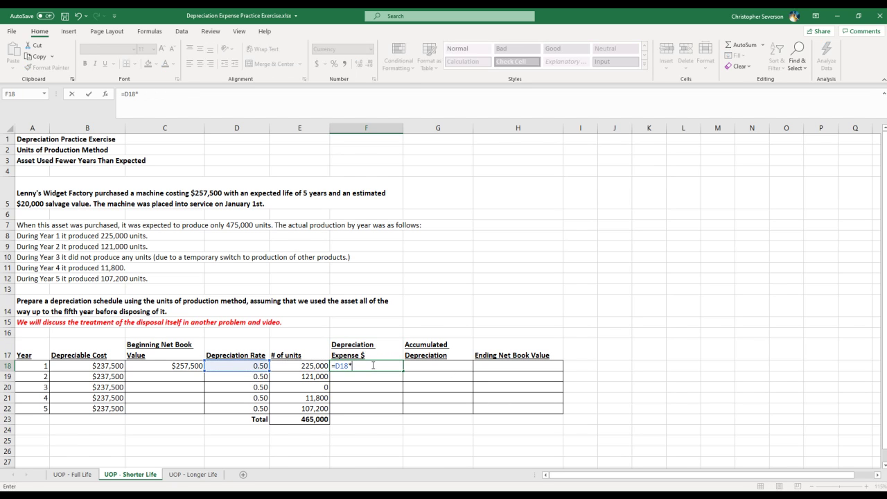
key("Left")
key("Return")
Set the Year 1 accumulated depreciation in G18 equal to that year's expense with =F18.
key("Up")
key("Right")
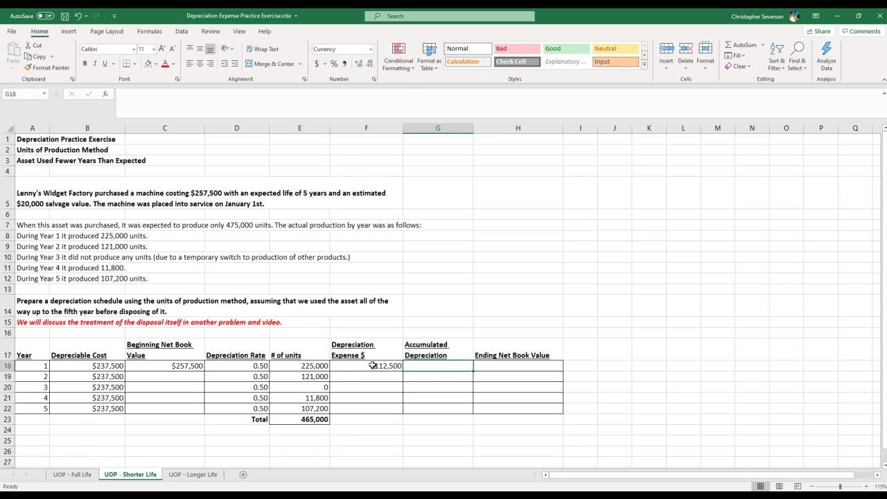
type("=")
key("Left")
key("Return")
Calculate the Year 1 ending net book value in H18 as the beginning value less the expense with =C18-F18.
key("Up")
key("Right")
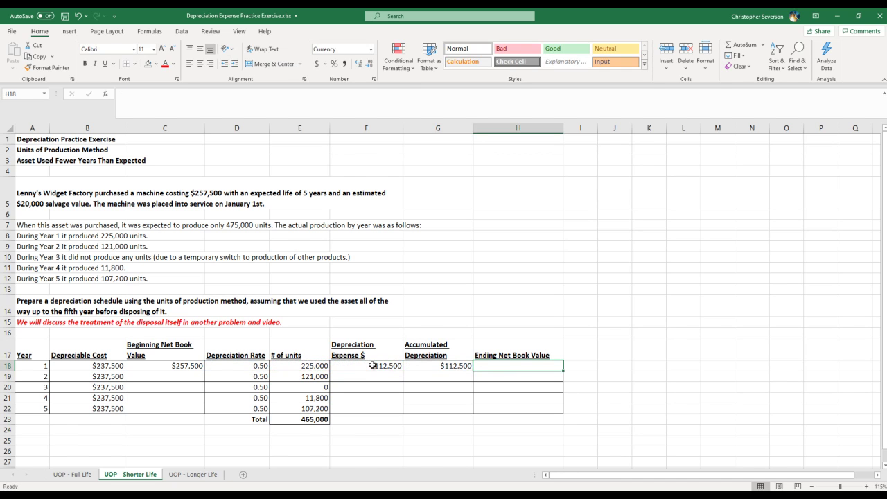
type("=")
key("Left")
key("Left")
key("Left")
key("Left")
key("Left")
type("-")
key("Left")
key("Left")
key("Left")
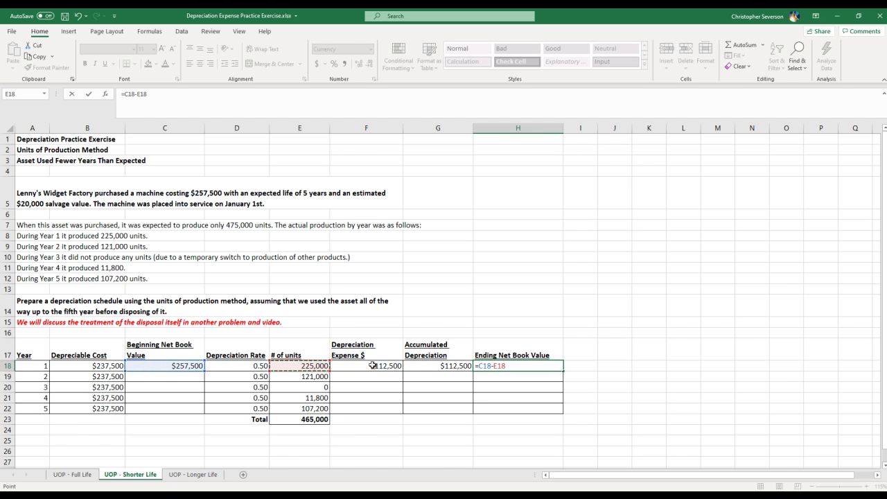
key("Right")
key("Return")
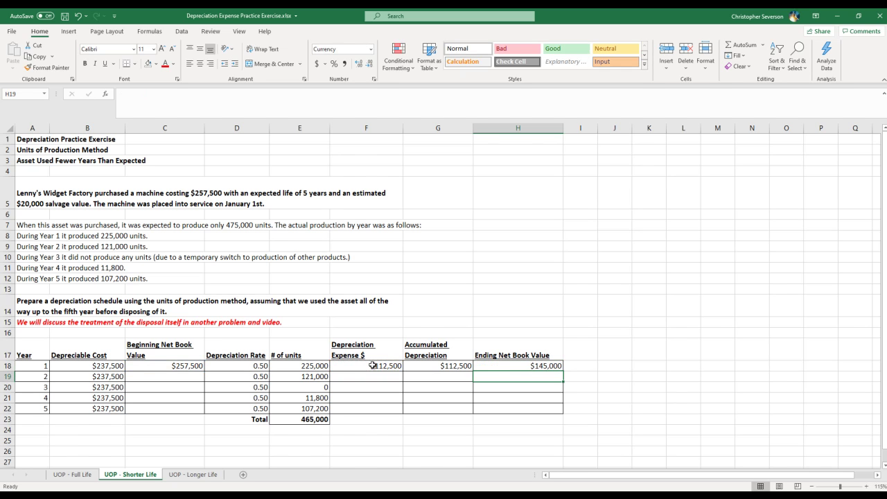
Carry the Year 1 ending net book value into the Year 2 beginning value in C19 with =H18.
key("Left")
key("Left")
key("Left")
key("Left")
key("Left")
type("=")
key("Up")
key("Right")
key("Right")
key("Right")
key("Right")
key("Right")
key("Return")
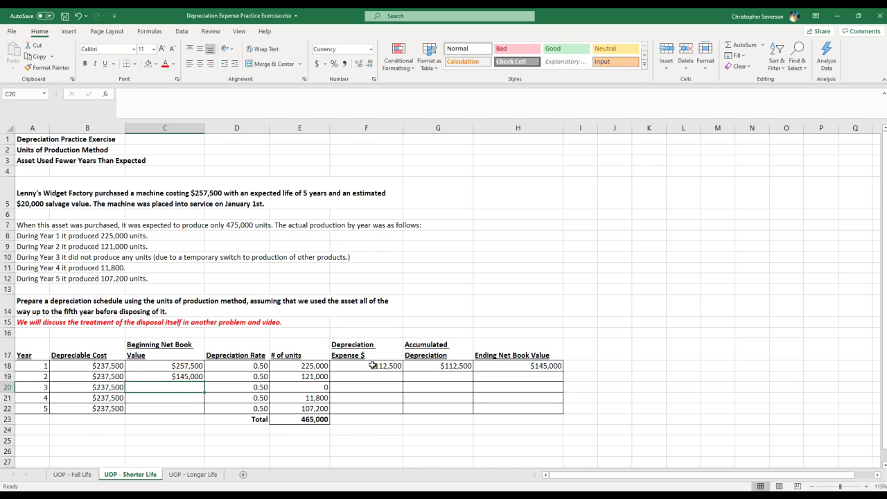
Calculate the Year 2 depreciation expense in F19 as rate times units with =D19*E19.
key("Up")
key("Right")
key("Right")
key("Right")
type("=")
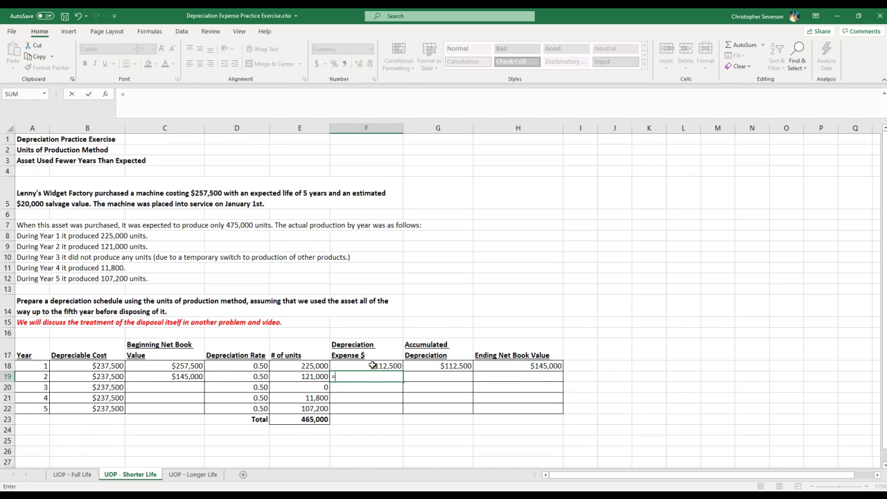
key("Left")
key("Left")
type("*")
key("Left")
key("Return")
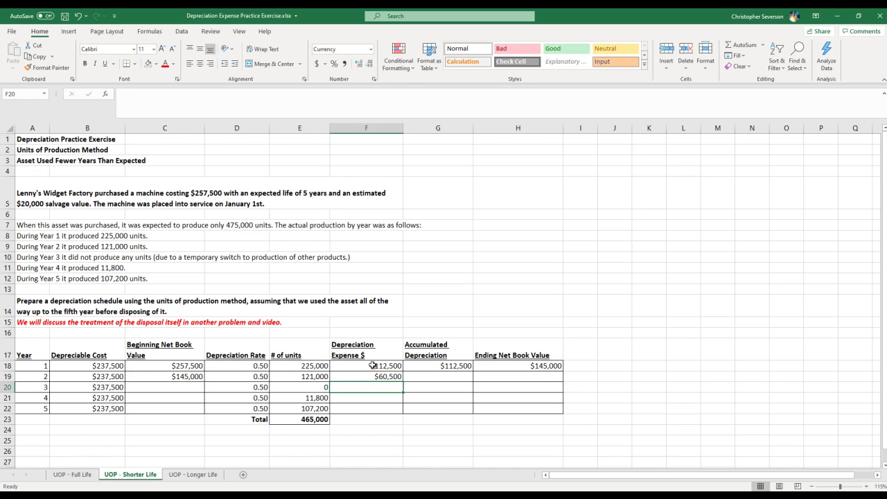
Calculate the Year 2 accumulated depreciation in G19 by adding the year's expense to the prior balance with =G18+F19.
key("Up")
key("Right")
type("=")
key("Up")
type("+")
key("Left")
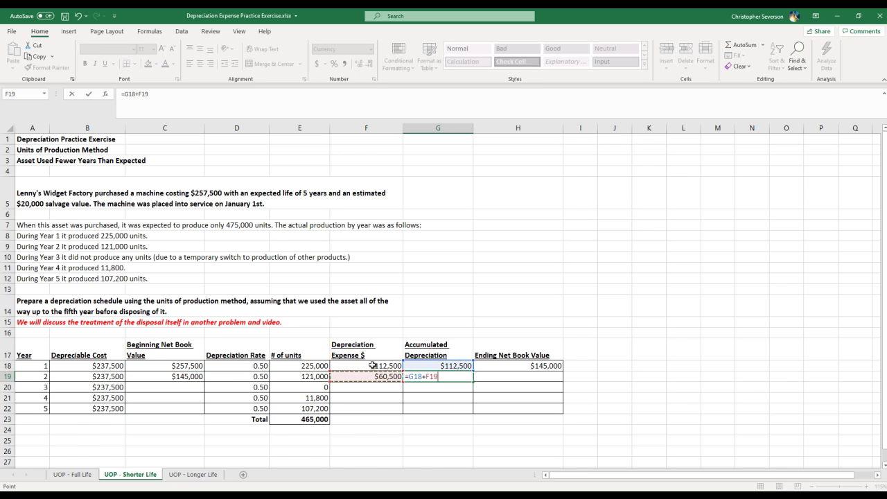
key("Return")
Calculate the Year 2 ending net book value in H19 as the prior ending value less the year's expense with =H18-F19.
key("Up")
key("Right")
type("=")
key("Up")
type("-")
key("Left")
key("Left")
key("Return")
Carry the Year 2 ending net book value into the Year 3 beginning value in C20 with =H19.
key("Left")
key("Left")
key("Left")
key("Left")
key("Left")
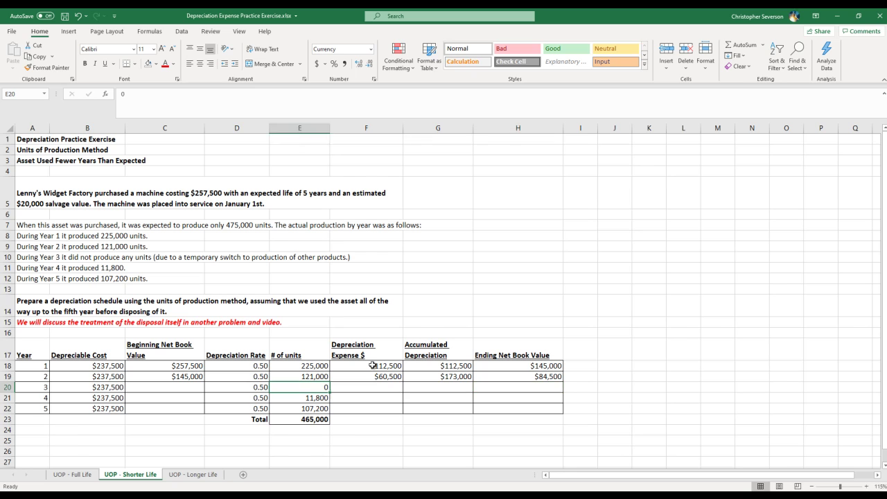
type("=")
key("Right")
key("Right")
key("Right")
key("Right")
key("Right")
key("Up")
key("Return")
Enter 0 as the Year 3 depreciation expense in F20.
key("Up")
key("Right")
key("Right")
key("Right")
type("0")
key("Right")
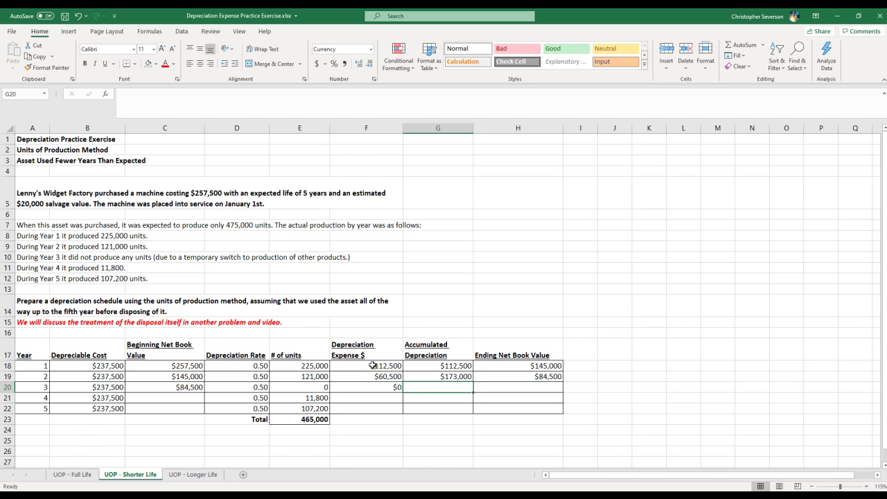
Calculate the Year 3 accumulated depreciation in G20 with =G19+F20 and enter 84,500 as the ending net book value in H20.
type("=g19+f20")
key("Right")
type("84,500")
key("Return")
Enter 84500 as the Year 4 beginning net book value in C21.
key("Left")
key("Left")
key("Left")
key("Left")
key("Left")
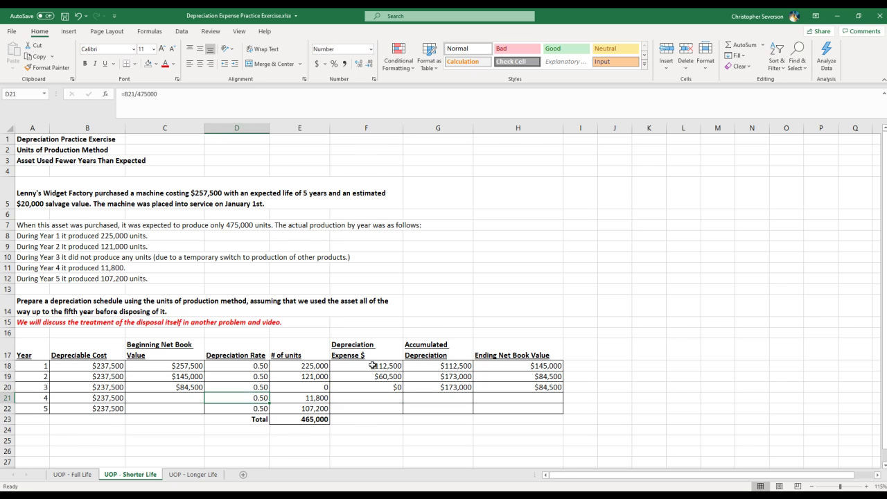
type("84500")
key("Right")
Calculate the Year 4 depreciation expense in F21 as rate times units with =D21*E21.
key("Right")
key("Right")
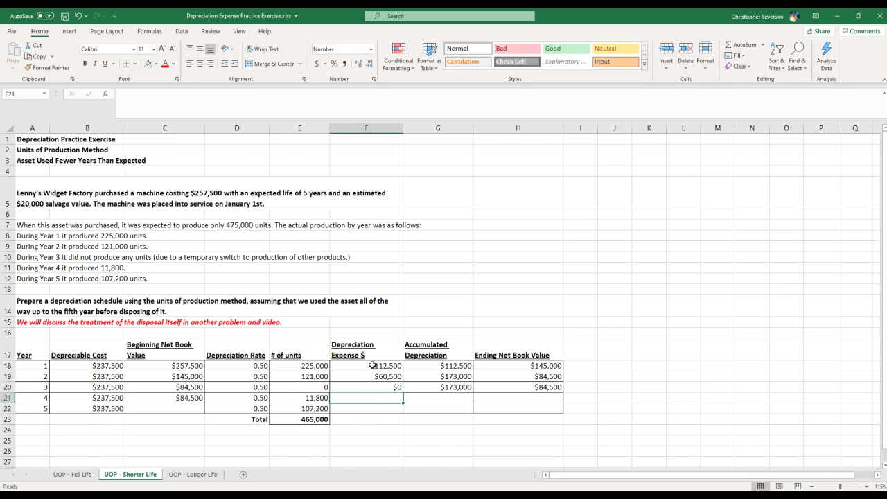
type("=")
key("Left")
key("Left")
type("*")
key("Left")
key("Return")
Try to calculate the Year 4 accumulated depreciation in G21 with =G20-F21.
key("Up")
key("Right")
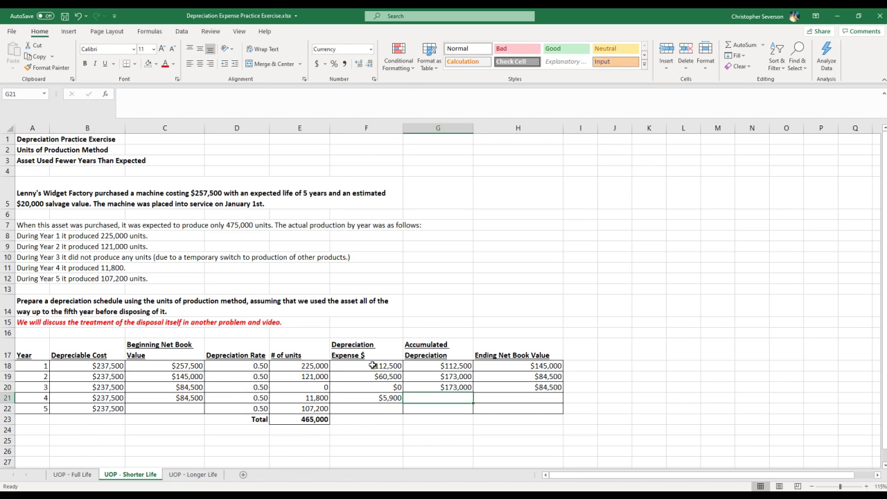
type("=")
key("Up")
type("-")
key("Left")
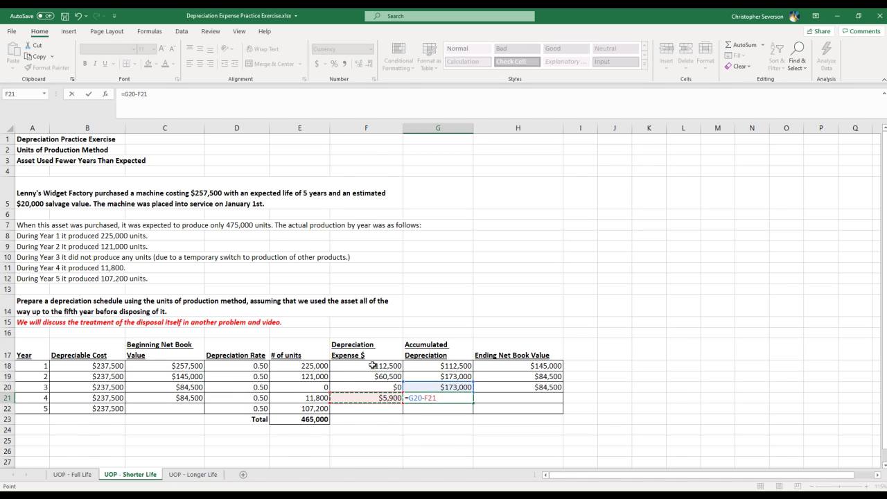
key("Return")
Replace the Year 4 accumulated depreciation formula in G21 with =G20+F21, adding the year's expense to the prior balance.
key("Up")
type("=")
key("Up")
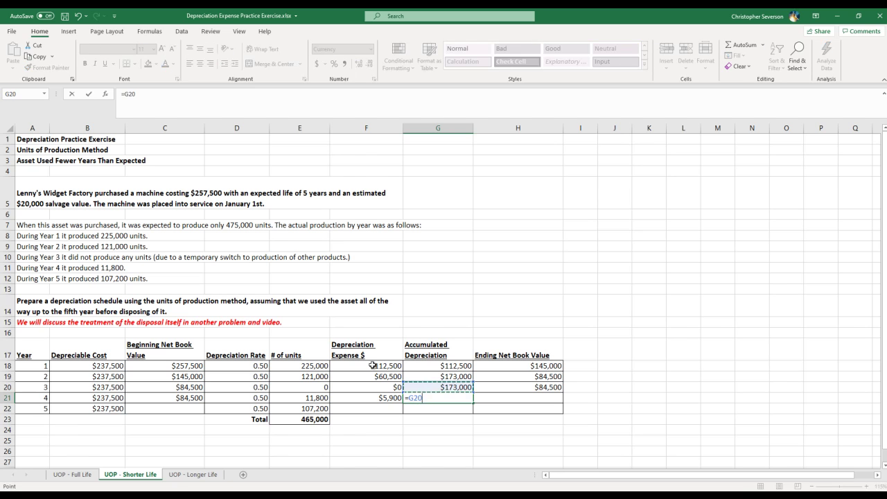
type("+")
key("Left")
key("Return")
Calculate the Year 4 ending net book value in H21 as the prior ending value less the year's expense with =H20-F21.
key("Up")
key("Right")
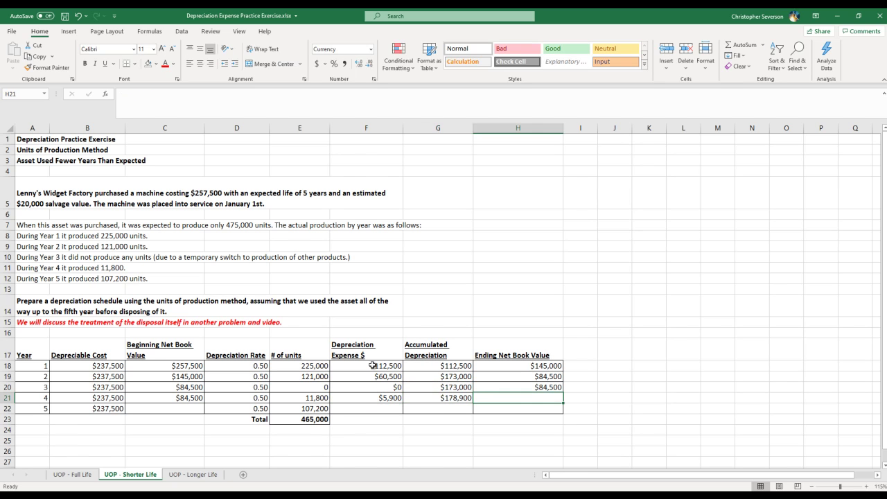
type("=")
key("Up")
type("-")
key("Left")
key("Left")
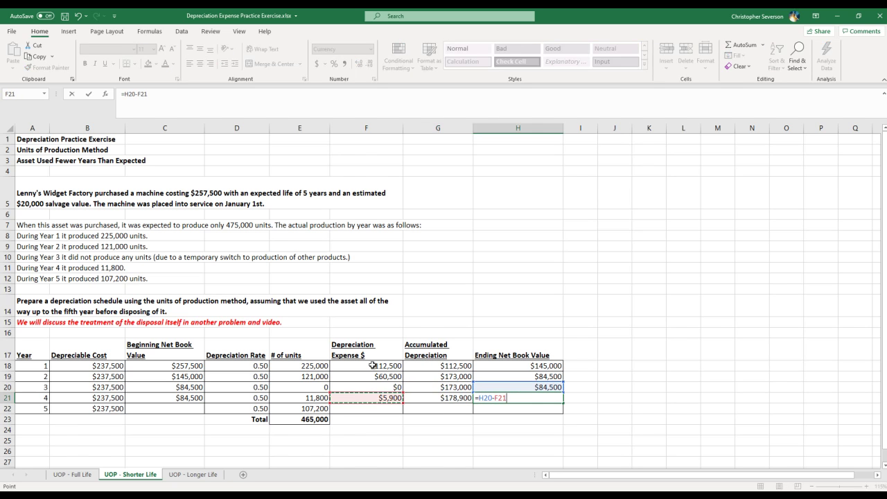
key("Return")
Carry the Year 4 ending net book value into the Year 5 beginning value in C22 with =H21.
key("Left")
key("Left")
key("Left")
key("Left")
key("Left")
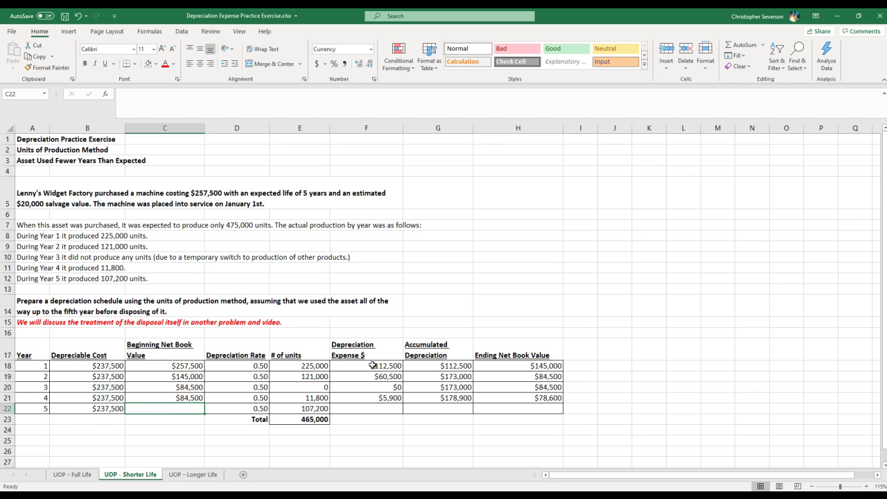
type("=h21")
key("Right")
Calculate the Year 5 depreciation expense in F22 as rate times units with =D22*E22.
key("Right")
key("Right")
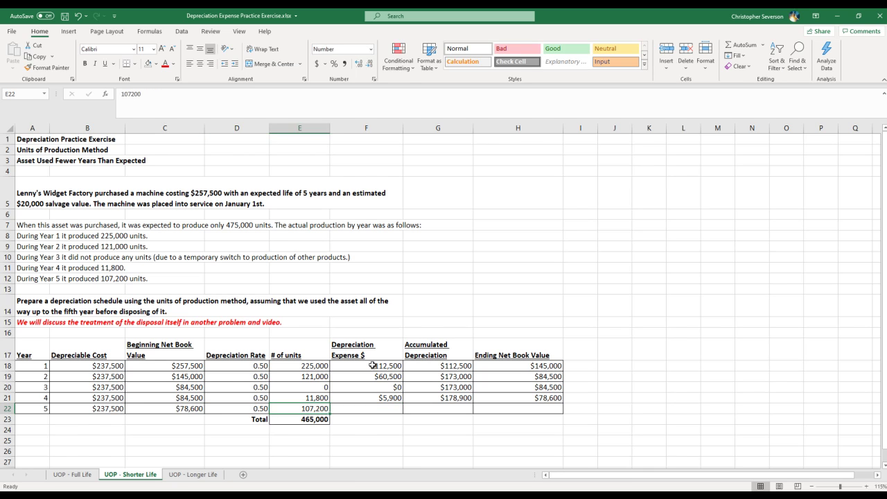
type("=e22*d22")
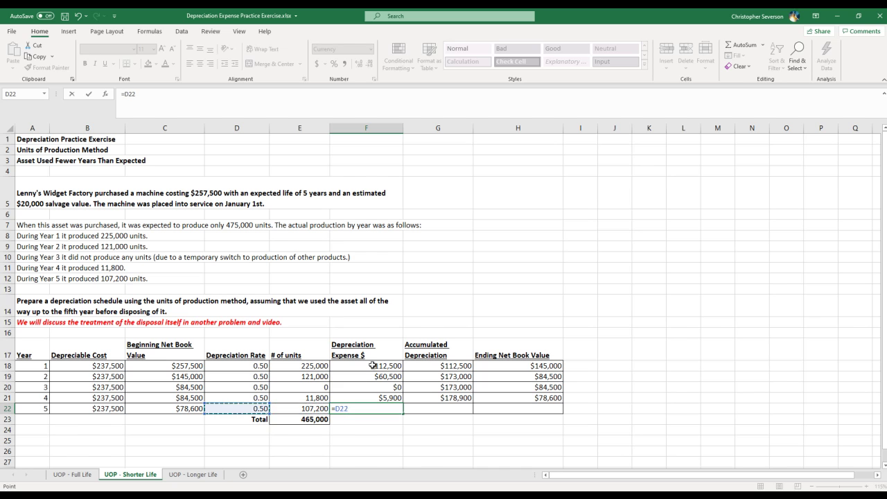
key("Return")
key("Up")
Calculate the Year 5 accumulated depreciation in G22 by adding the year's expense to the prior balance with =G21+F22.
key("Right")
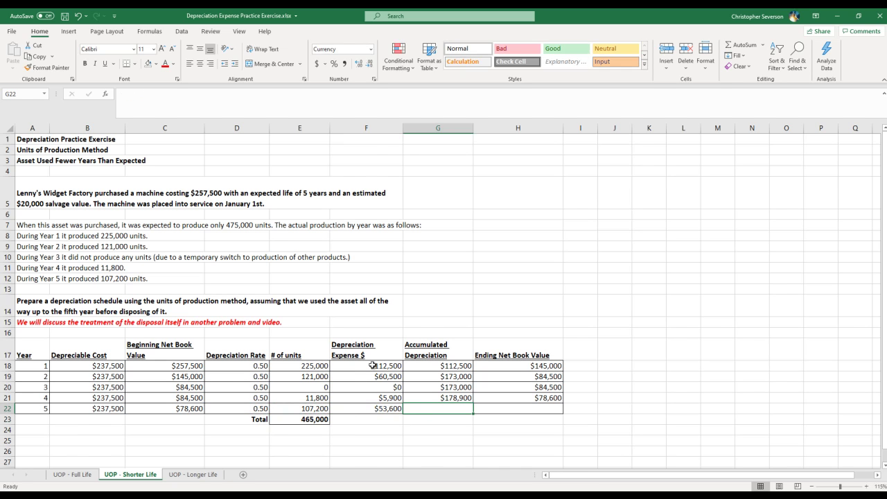
type("=")
key("Up")
type("+")
key("Left")
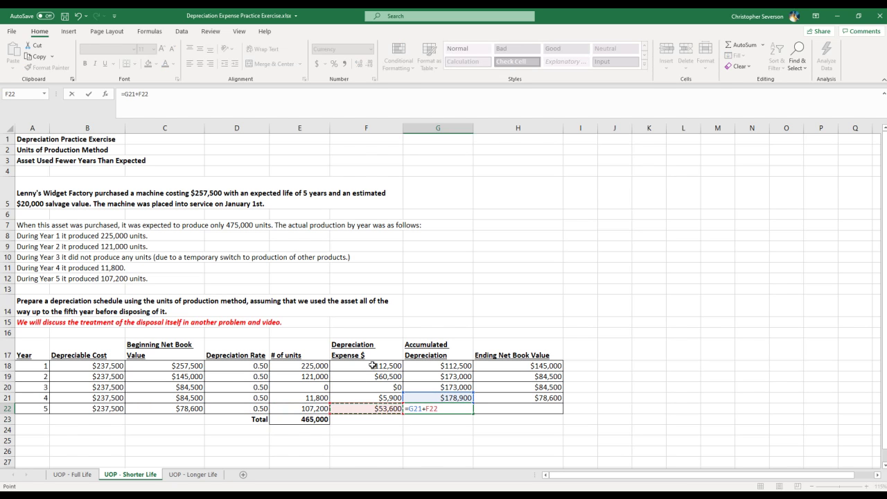
key("Tab")
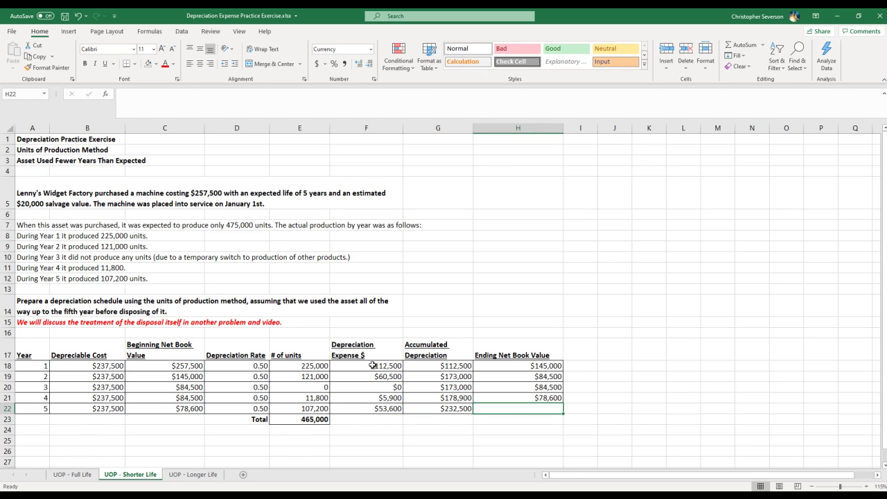
Calculate the Year 5 ending net book value in H22 as the prior ending value less the year's expense with =H21-F22.
type("=")
key("Up")
type("-")
key("Left")
key("Left")
key("Return")
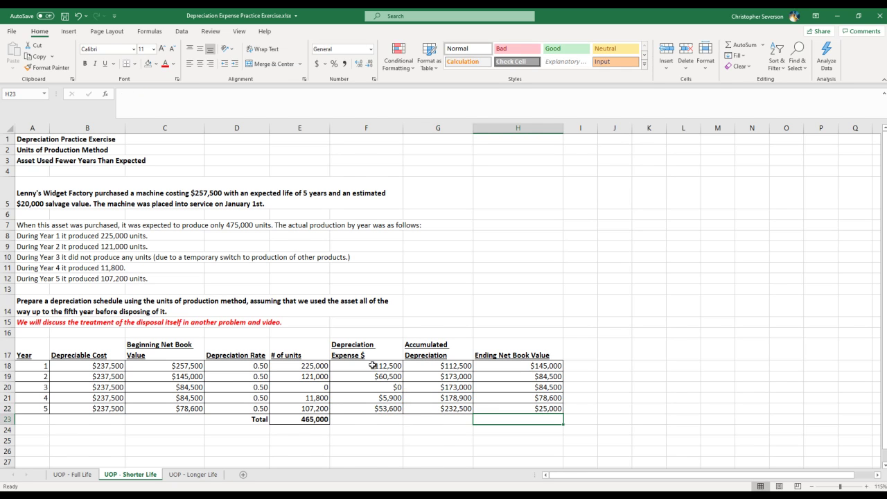
key("Up")
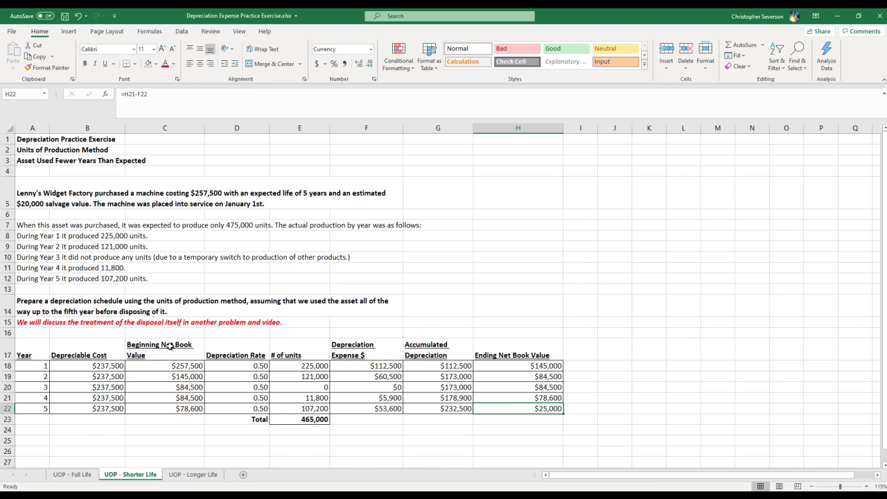
Copy the schedule A17:H22 from the UOP - Shorter Life sheet and paste it at A17 on the UOP - Longer Life sheet.
left_click(181, 477)
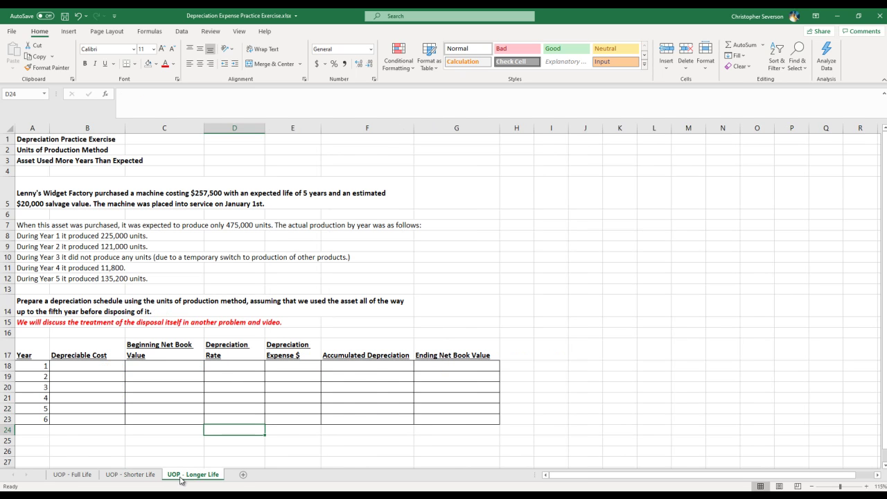
left_click(137, 445)
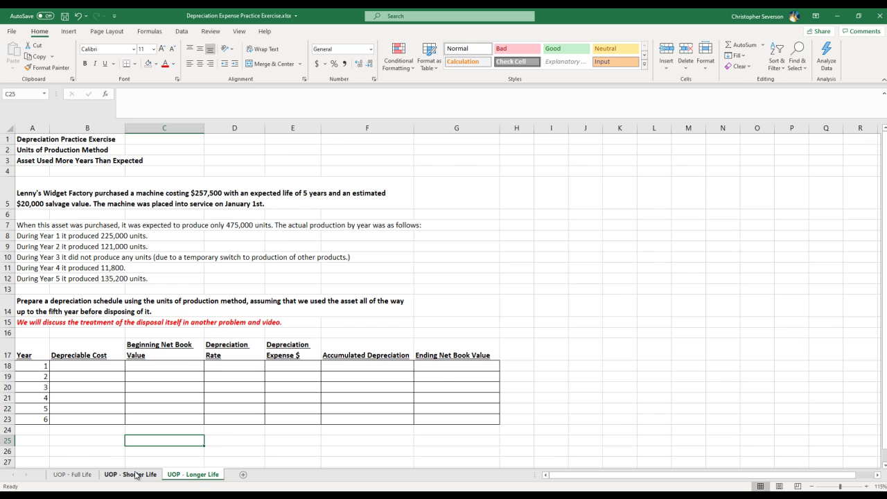
left_click(137, 476)
left_click_drag(31, 354, 516, 409)
right_click(496, 400)
left_click(536, 144)
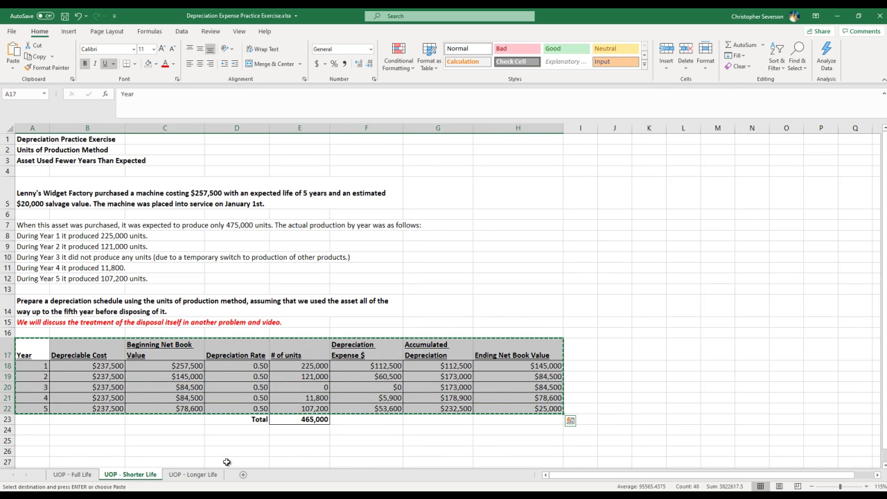
left_click(193, 474)
right_click(31, 353)
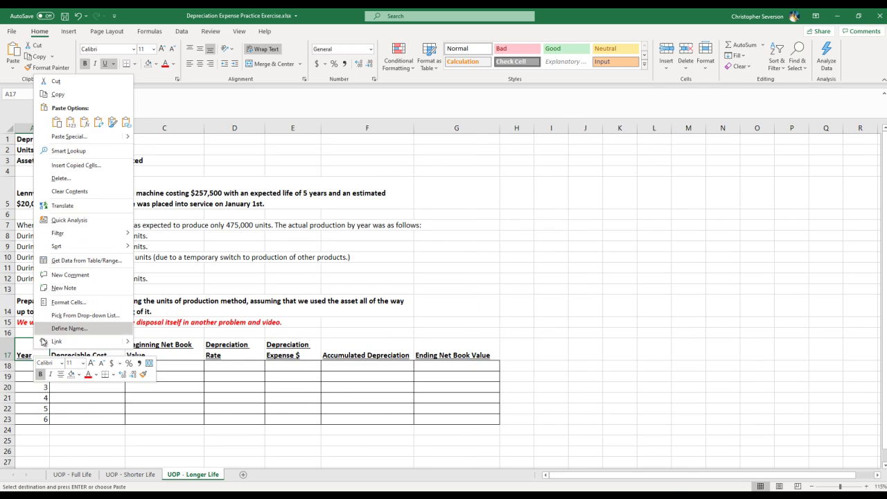
left_click(55, 123)
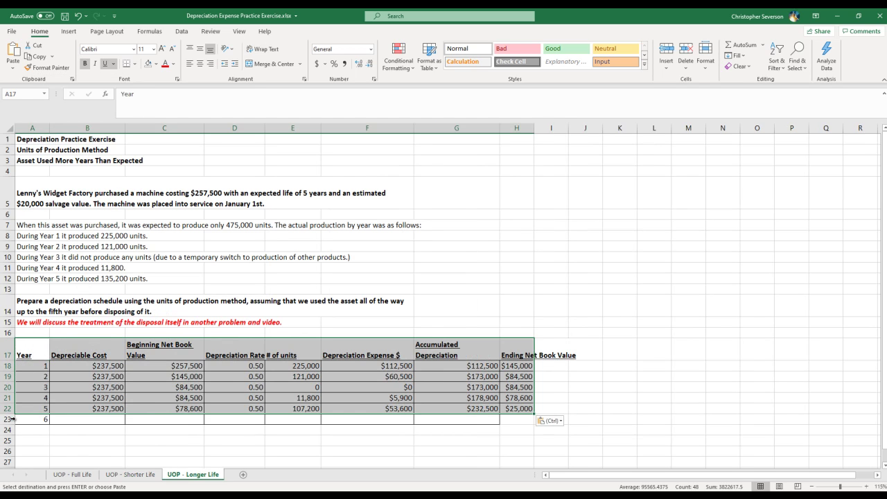
Remove the leftover Year 6 row, row 23, beneath the pasted schedule.
left_click(13, 418)
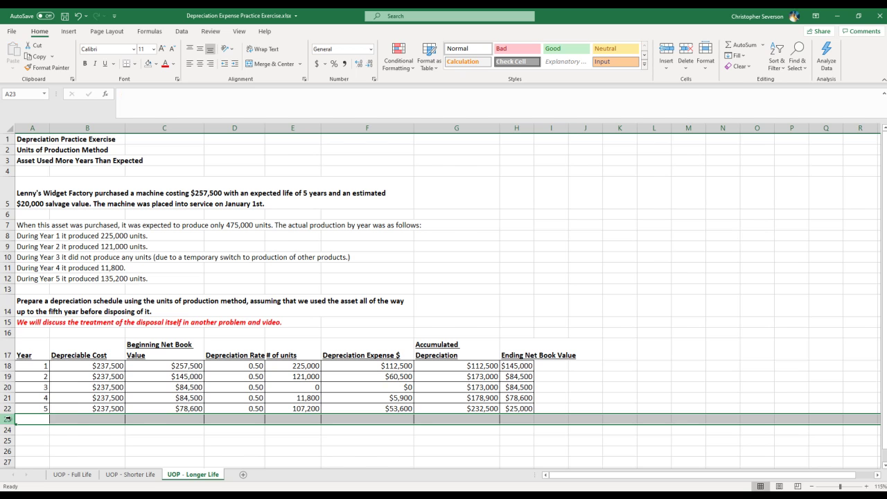
right_click(8, 419)
key("Escape")
left_click(267, 434)
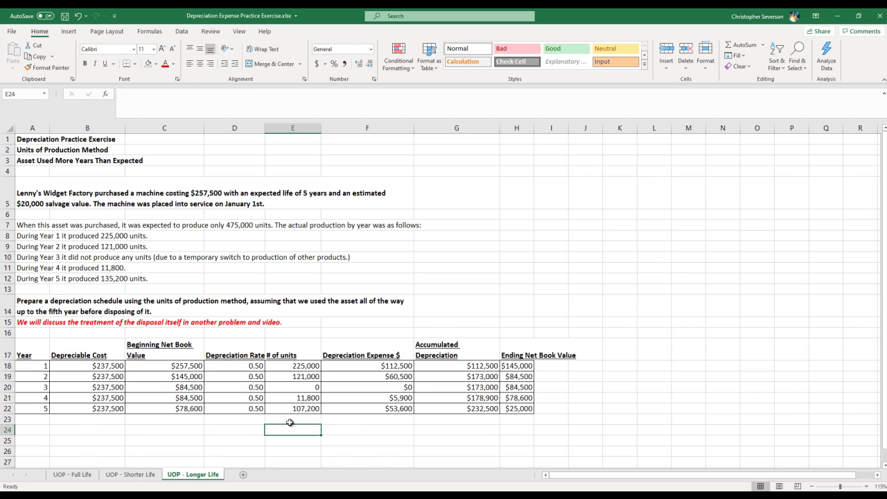
Enter the label Total in D23 beneath the depreciation rate column.
left_click(244, 420)
type("Total")
key("Return")
key("Up")
Try to total the number of units in E23 with =-sum(E18:E220.
key("Right")
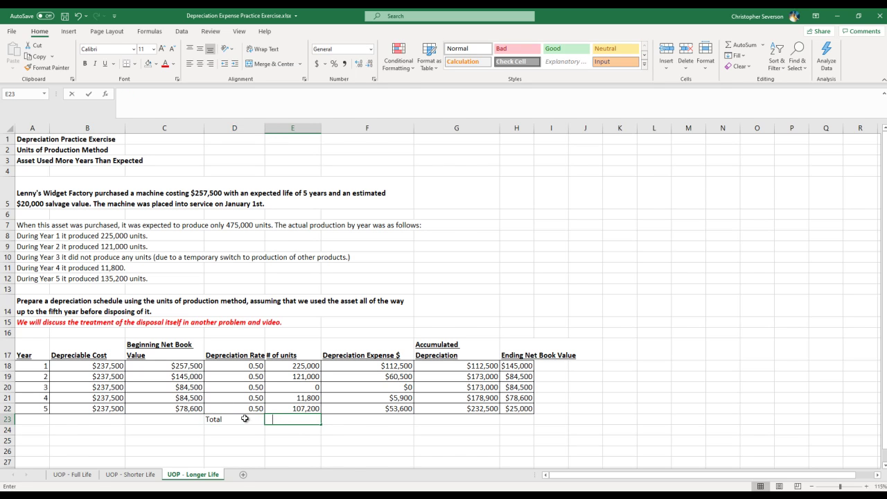
type("=sum(")
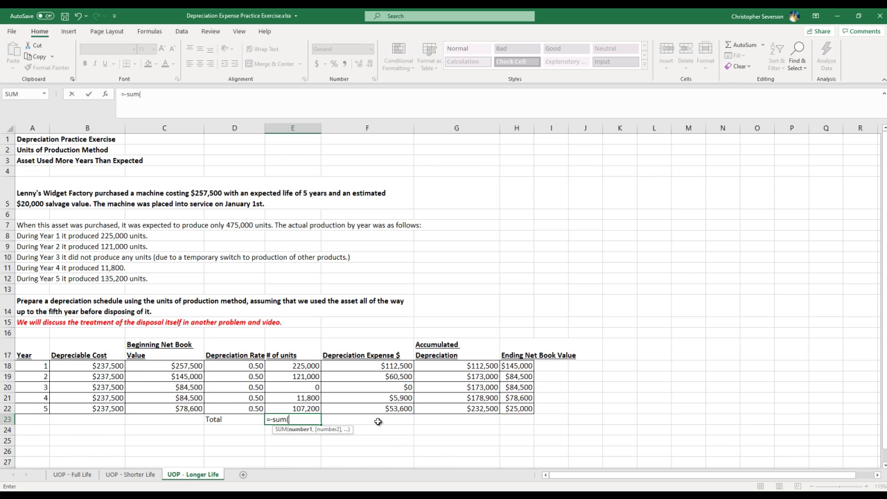
left_click_drag(298, 365, 298, 409)
type("0")
key("Return")
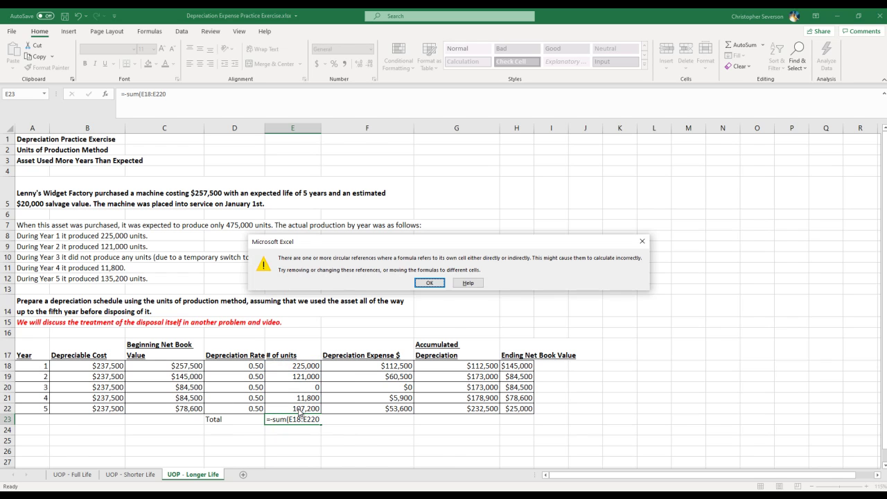
key("Return")
Replace the total units formula in E23 with =SUM(E18:E22).
key("Up")
type("=")
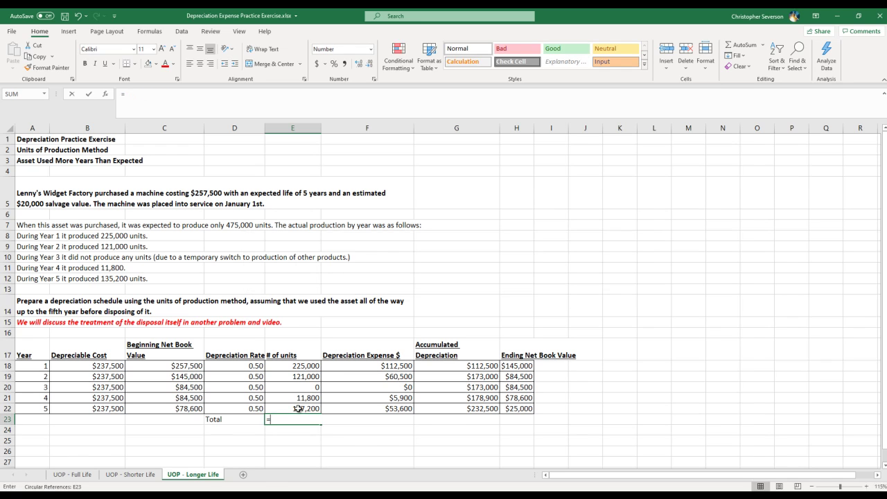
type("sum(")
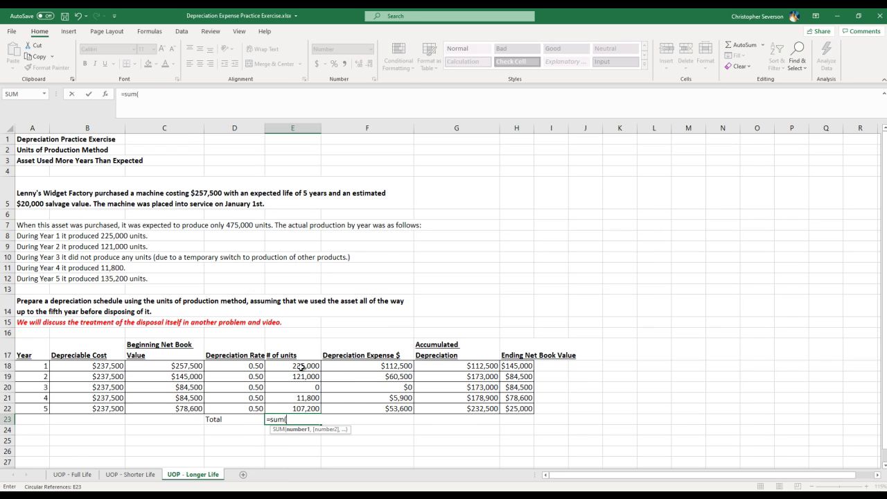
left_click_drag(298, 366, 302, 408)
type(")")
key("Return")
key("Up")
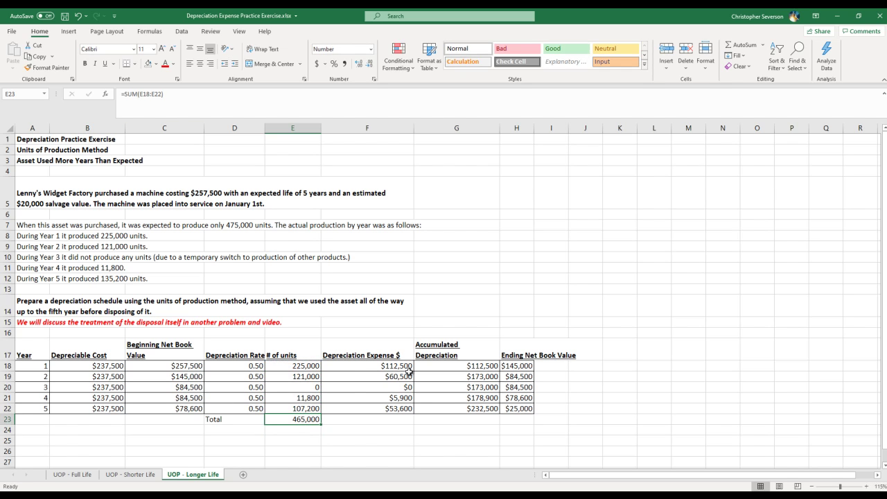
Clear the Year 5 depreciation expense, accumulated depreciation and ending net book value in F22:H22.
key("Up")
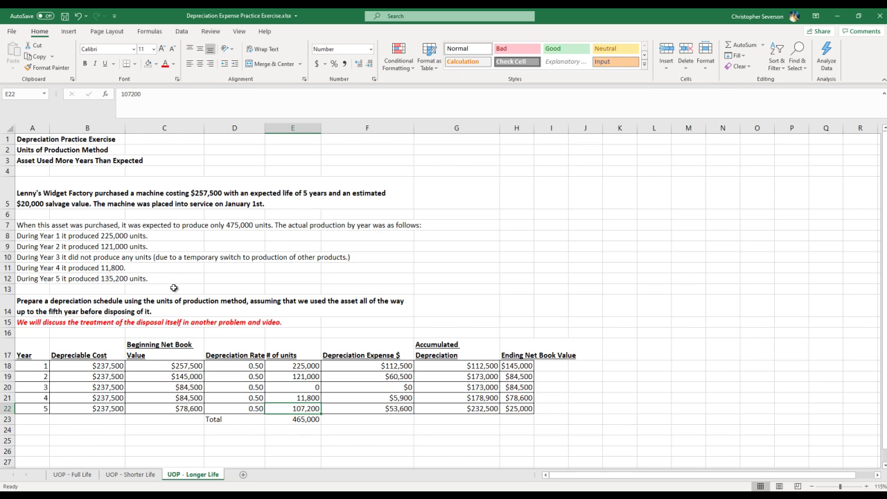
left_click(364, 411)
key("Delete")
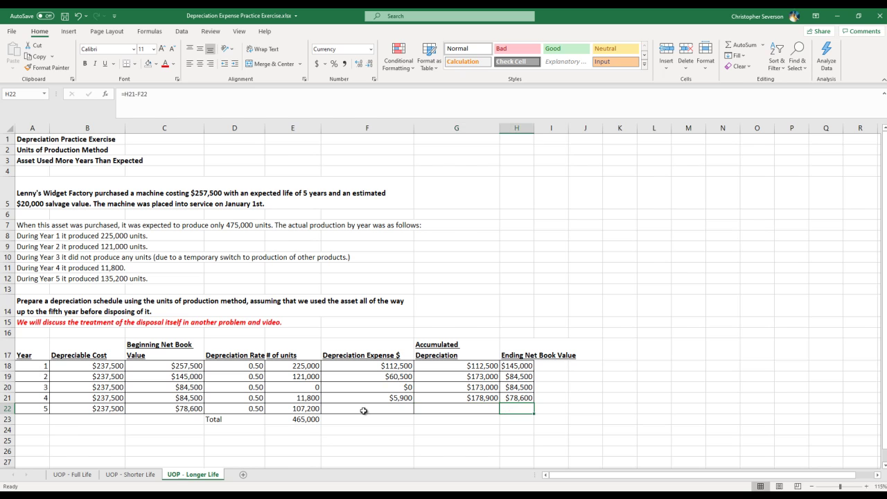
Set the Year 5 number of units in E22 to 135,200.
key("Left")
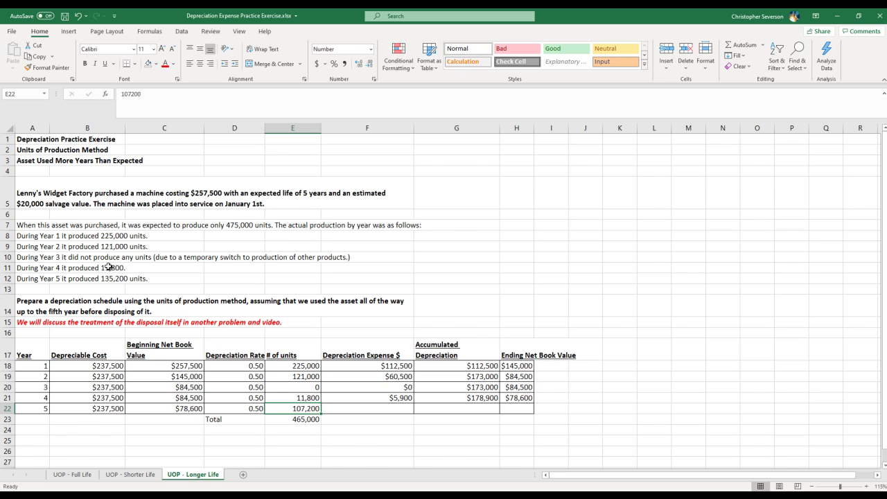
type("1")
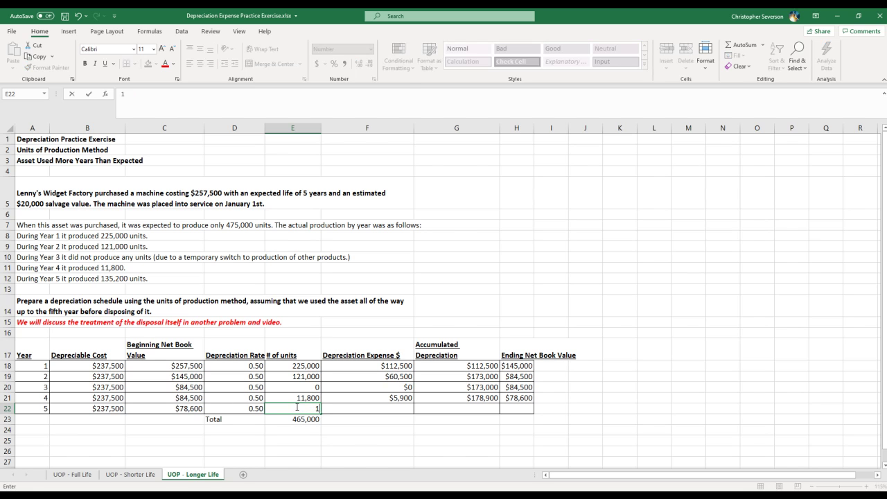
type("35,200")
key("Return")
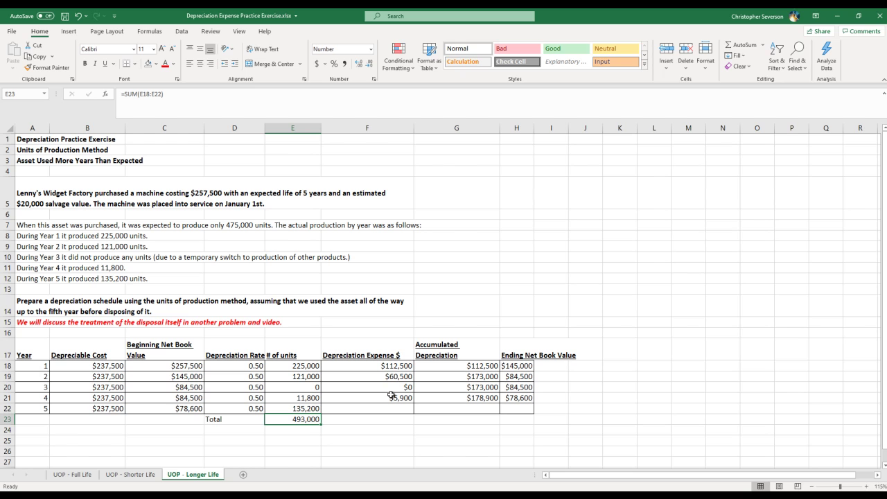
left_click(368, 409)
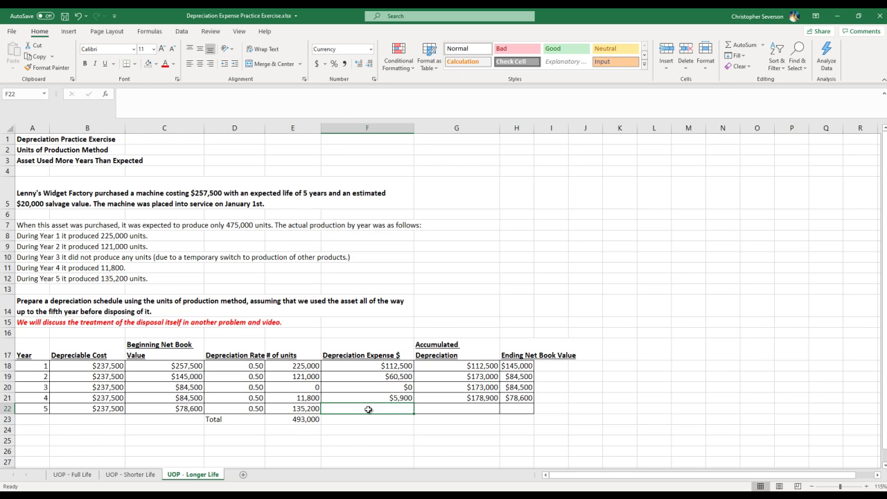
key("Left")
key("Down")
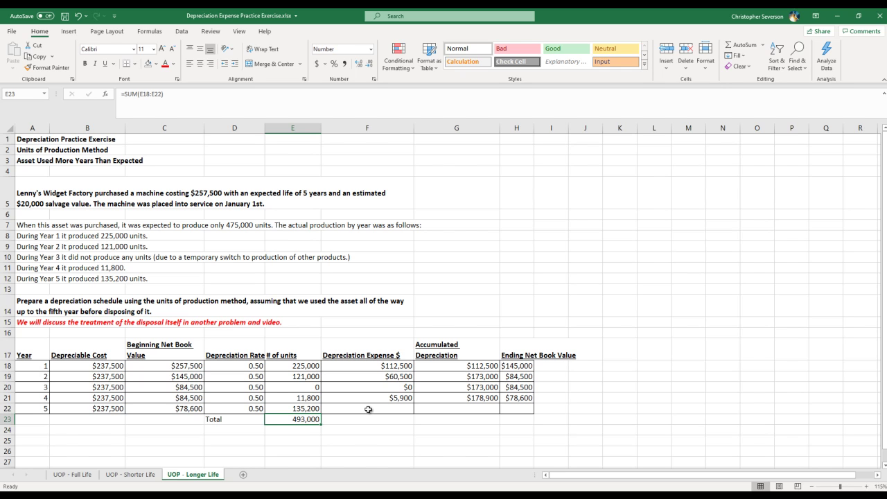
key("Up")
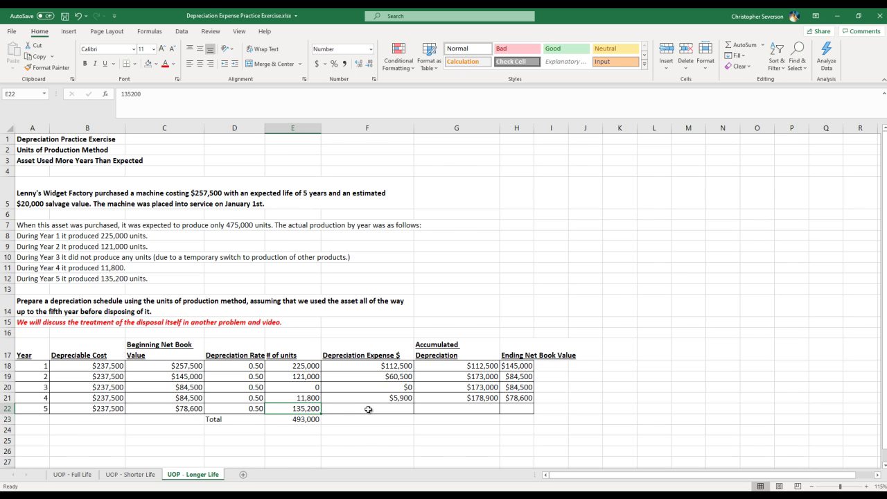
Calculate the Longer Life sheet's Year 5 depreciation expense in F22 as rate times units with =D22*E22.
left_click(368, 410)
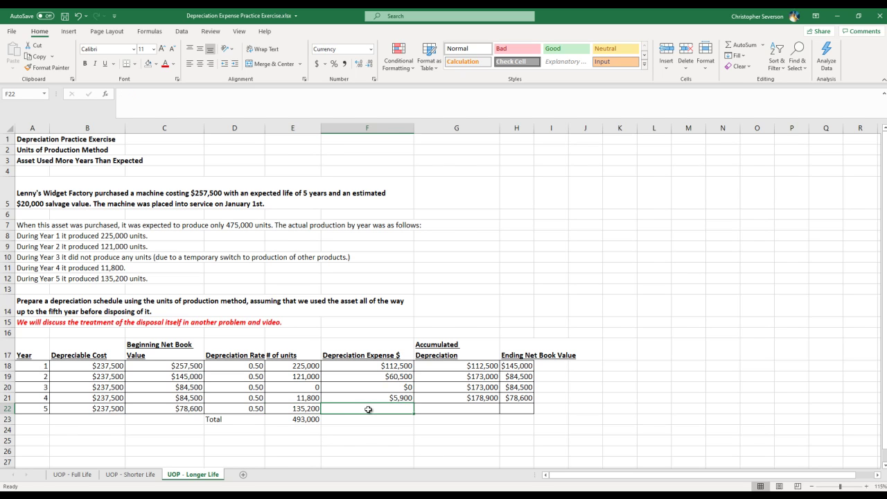
type("=")
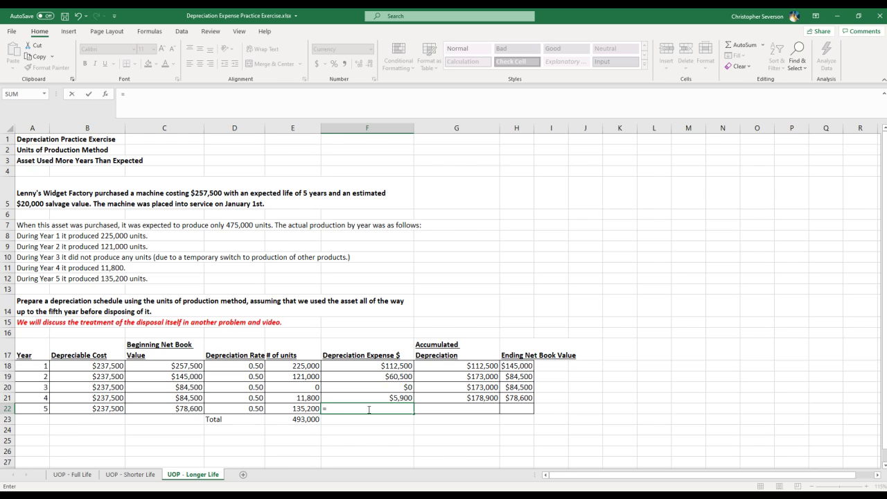
key("Left")
key("Left")
type("*")
key("Left")
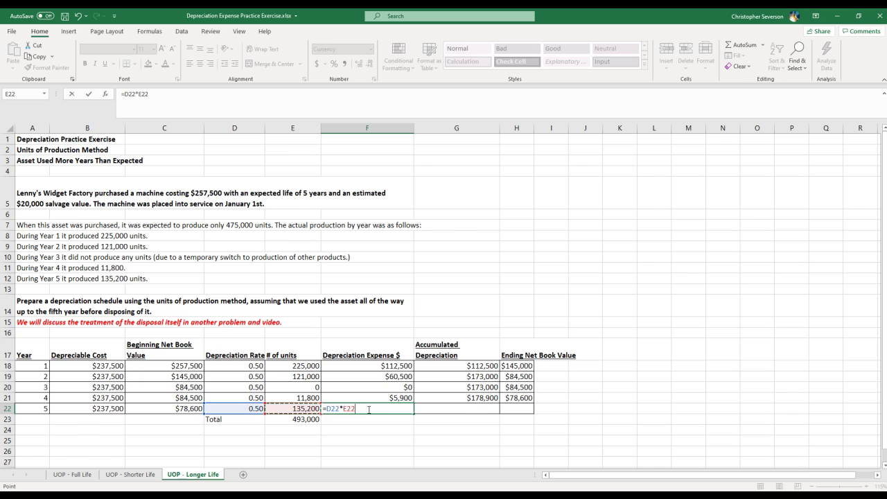
key("Return")
key("Up")
Calculate Year 5 accumulated depreciation in G22 by adding the year's expense to the prior balance with =G21+F22.
key("Right")
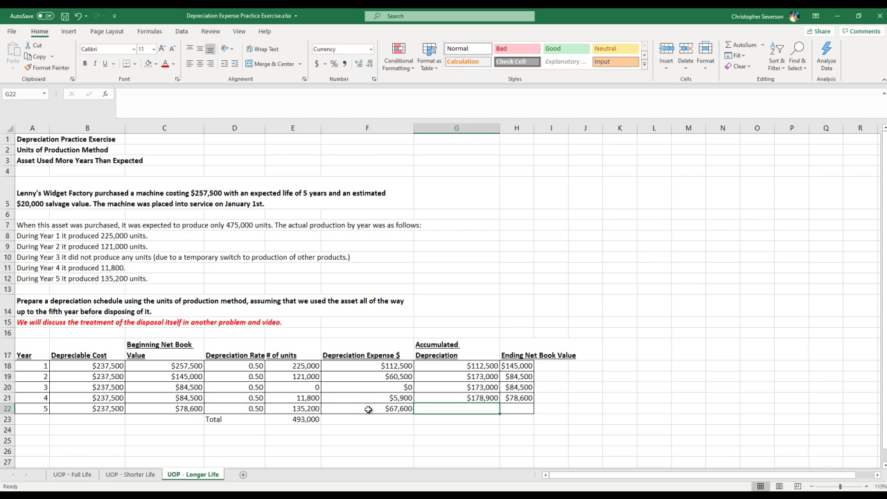
type("=")
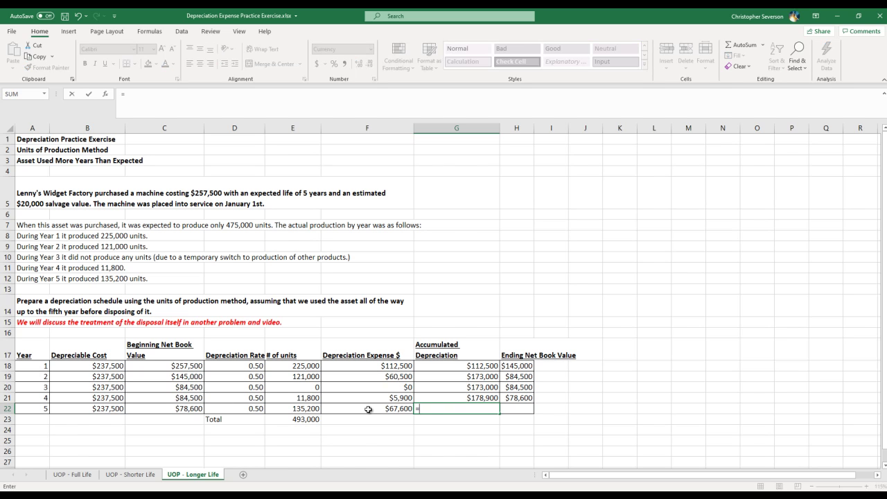
key("Up")
type("+")
key("Left")
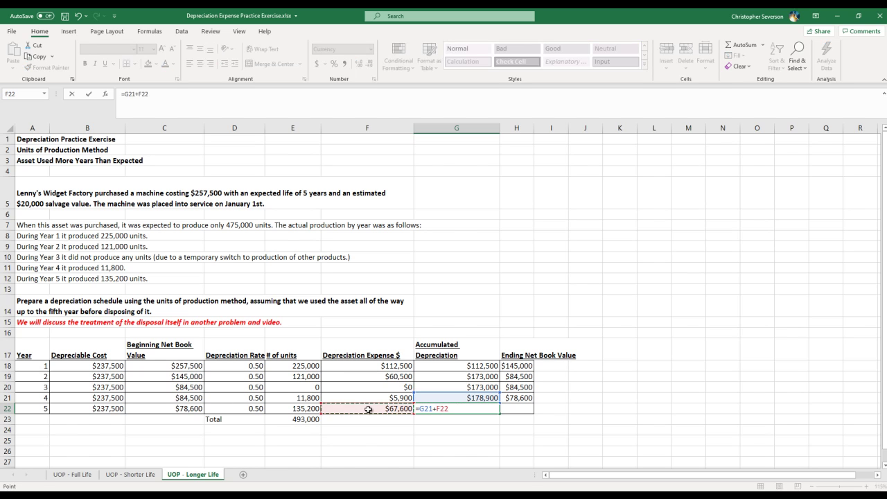
key("Return")
key("Up")
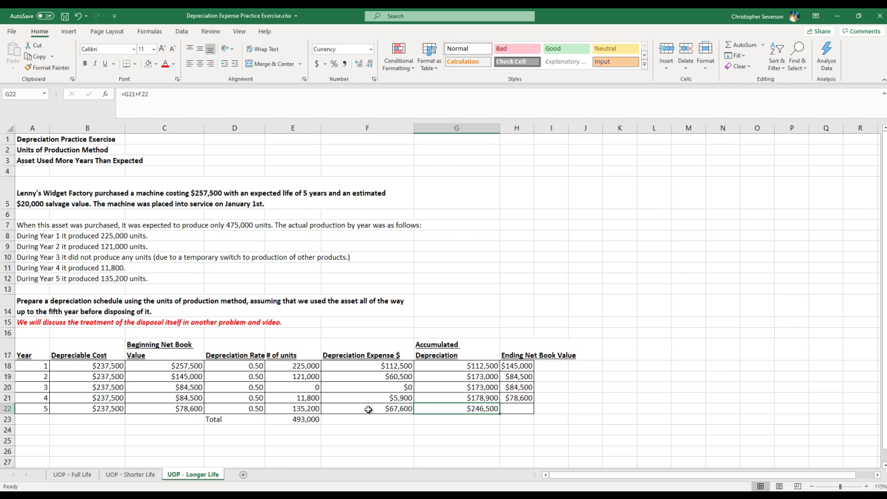
Calculate the Year 5 ending net book value in H22 by subtracting the year's expense with =H21-F22.
key("Right")
type("=")
key("Up")
type("-")
key("Left")
key("Left")
key("Return")
key("Up")
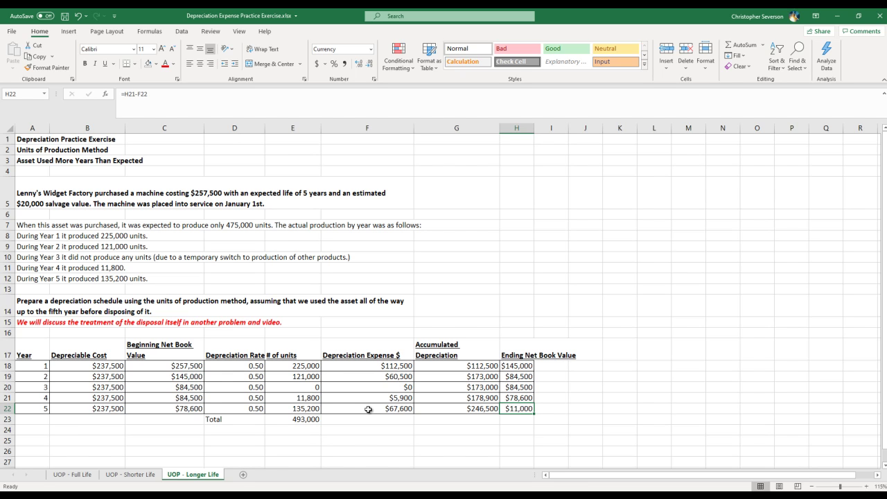
Compare the Year 5 depreciation expense and ending net book value with the Year 4 ending book value and the salvage value.
key("Left")
key("Left")
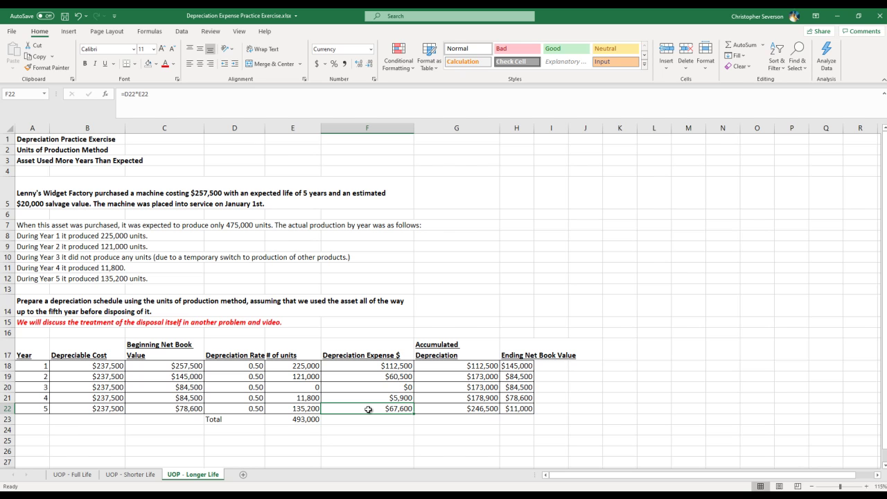
key("Right")
key("Right")
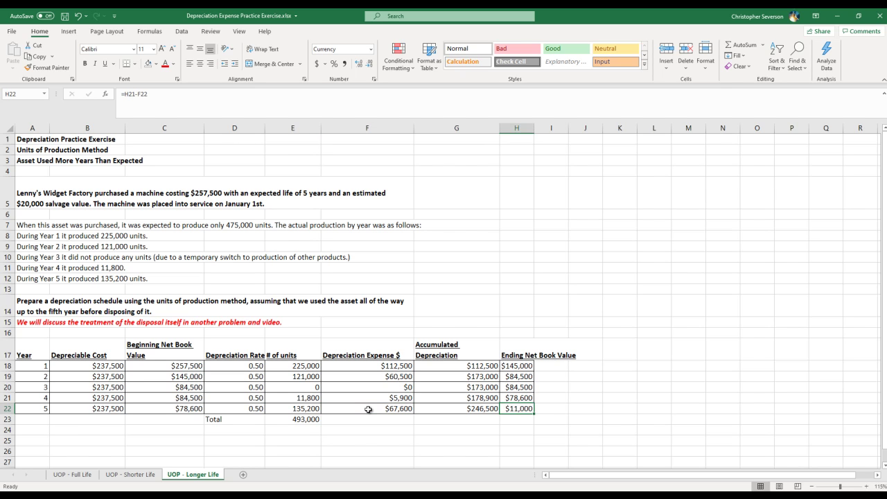
key("Left")
key("Left")
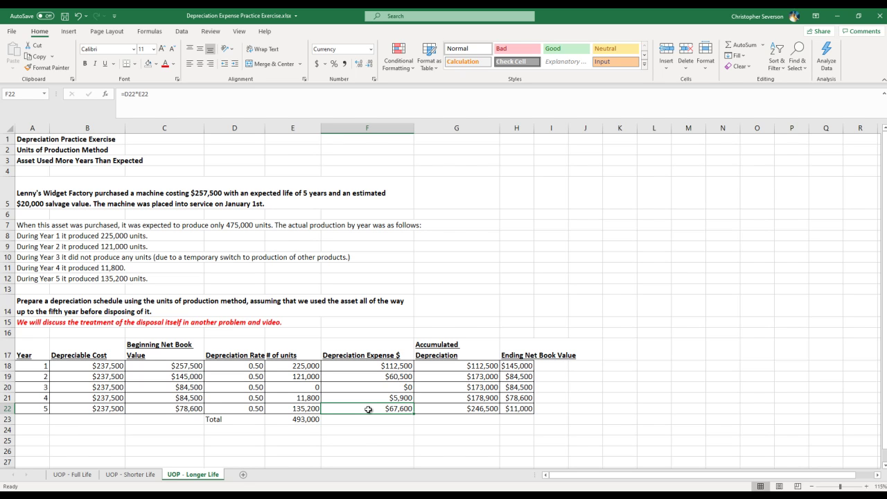
key("Right")
key("Right")
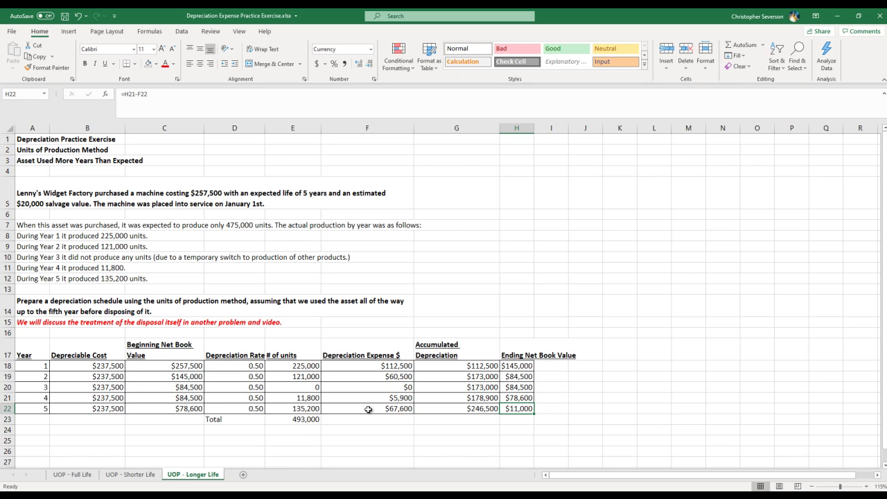
key("Up")
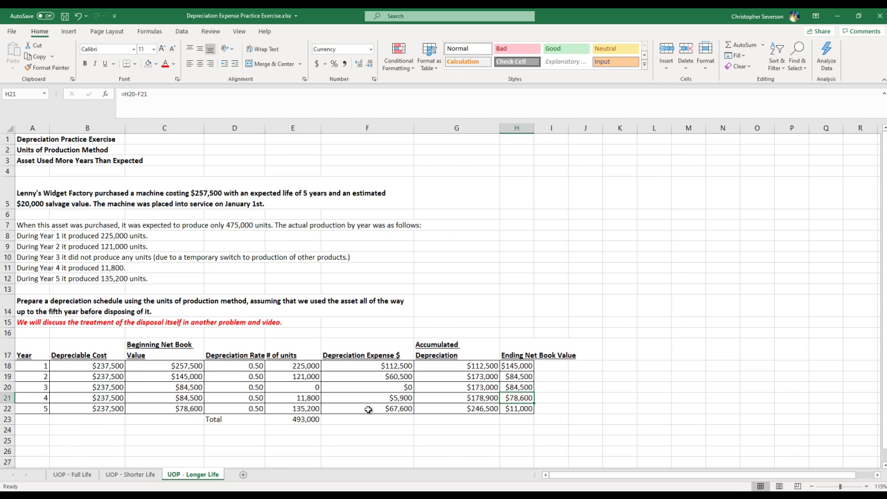
key("Down")
Replace the Year 5 depreciation expense formula in F22 with the fixed amount 58600.
key("Left")
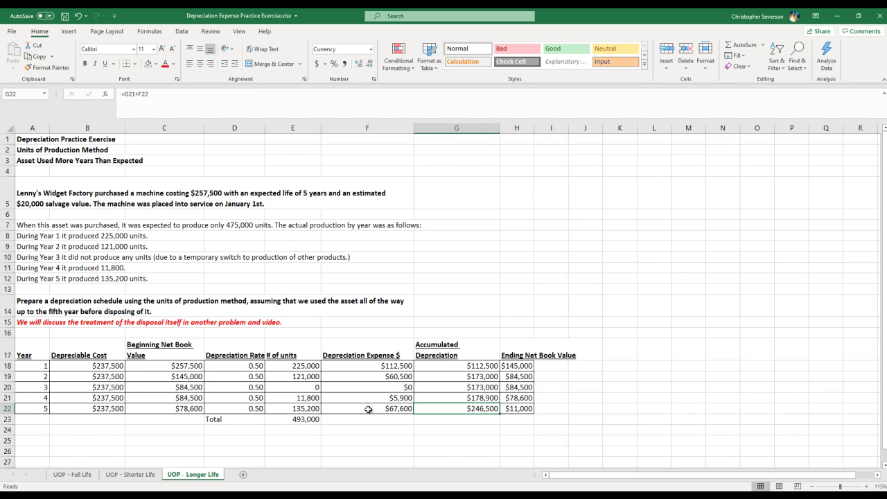
key("Left")
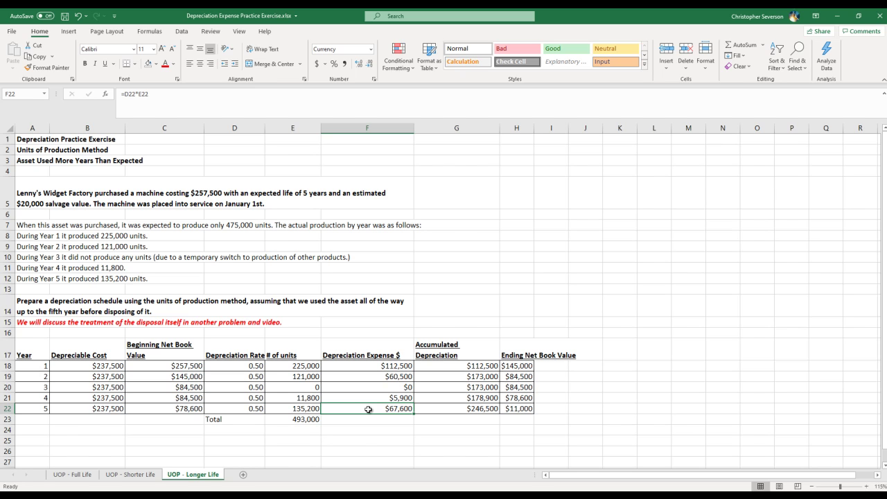
type("58")
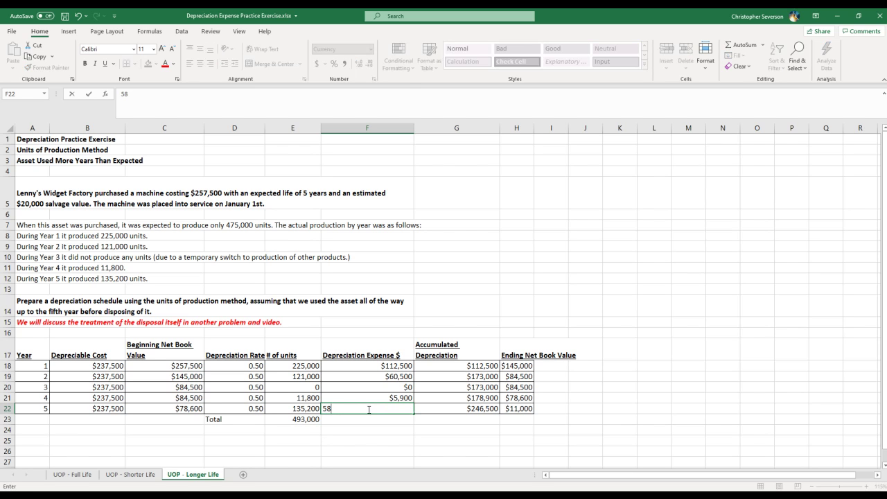
type("600")
key("Return")
key("Up")
key("Right")
key("Right")
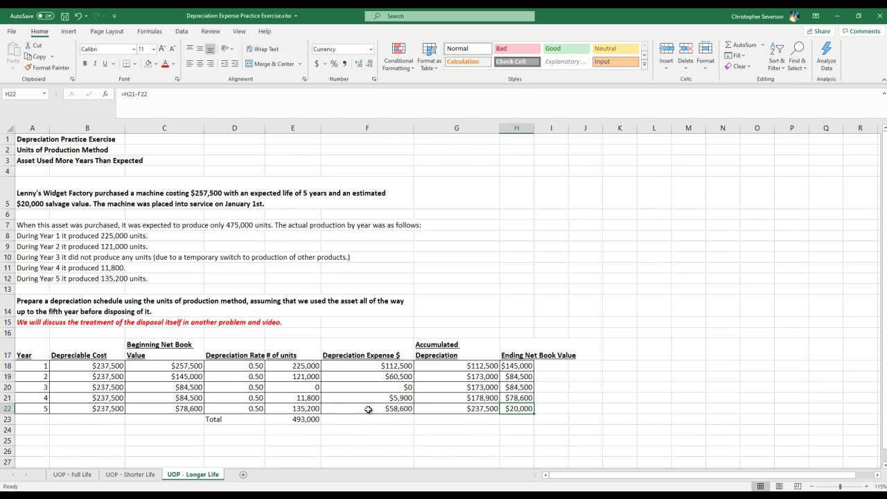
Review the yearly amounts in the schedule, checking the Year 5 expense, accumulated depreciation and ending net book value.
key("Left")
key("Left")
key("Left")
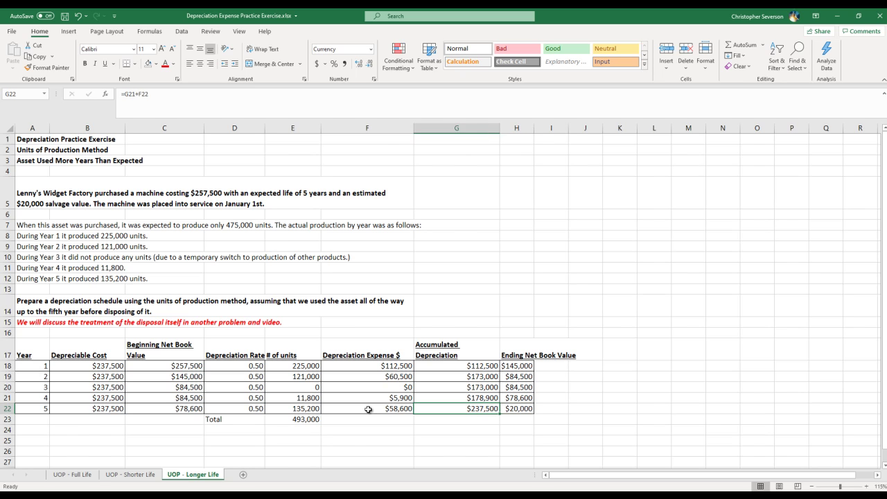
key("Up")
key("Up")
key("Up")
key("Up")
key("Down")
key("Down")
key("Down")
key("Down")
key("Right")
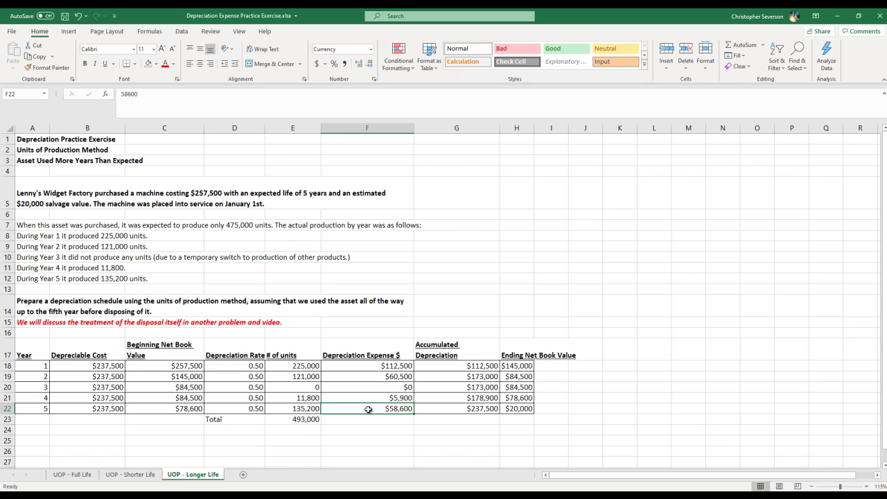
key("Right")
key("Right")
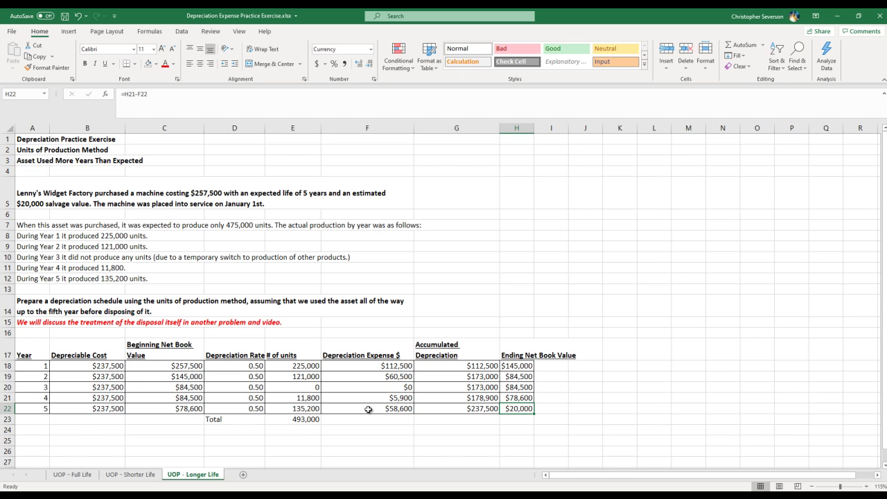
key("Down")
key("Down")
key("Down")
key("Left")
key("Left")
key("Left")
key("Left")
key("Left")
key("Left")
key("Left")
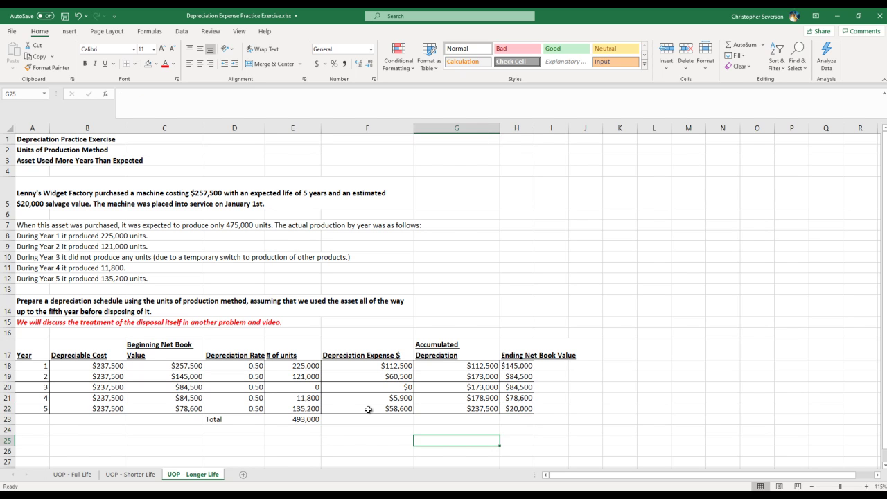